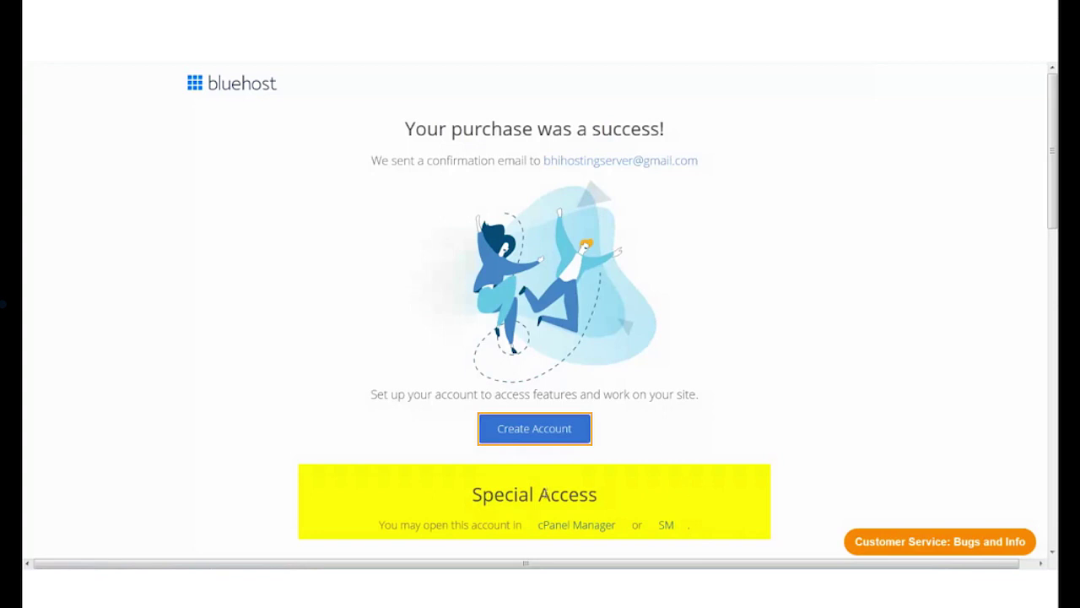
Create the Bluehost account with a password, confirm it, and accept the agreement
click(552, 434)
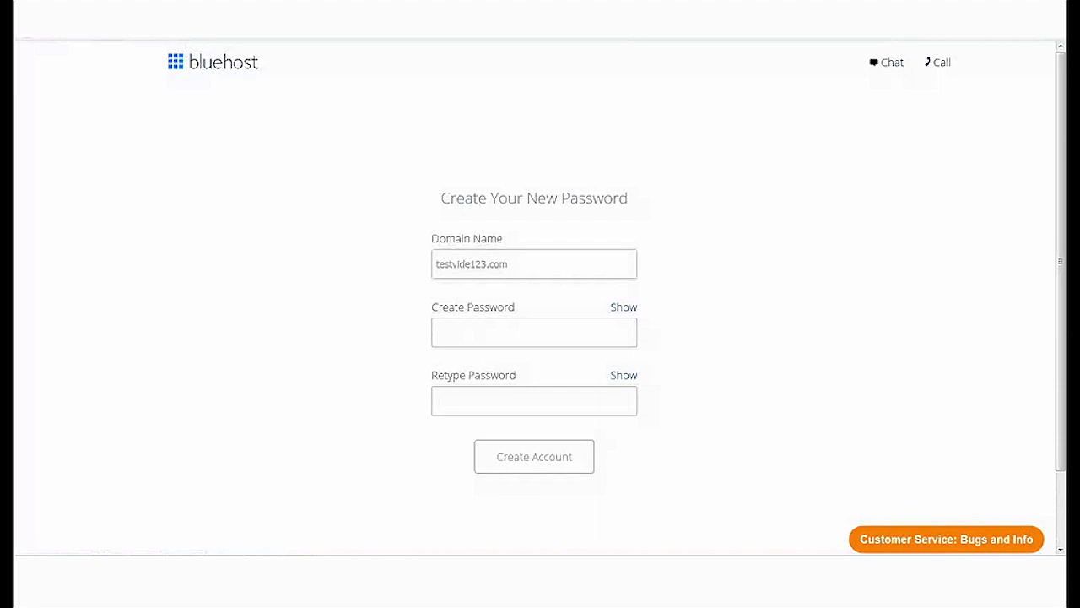
click(502, 331)
text(********)
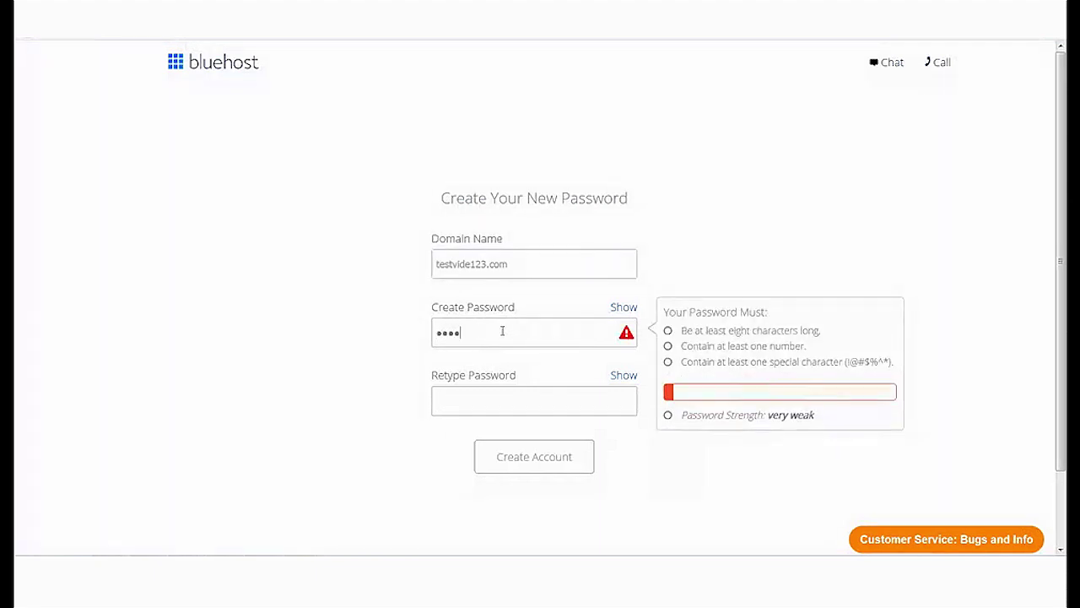
click(499, 402)
text(********)
click(370, 444)
click(534, 482)
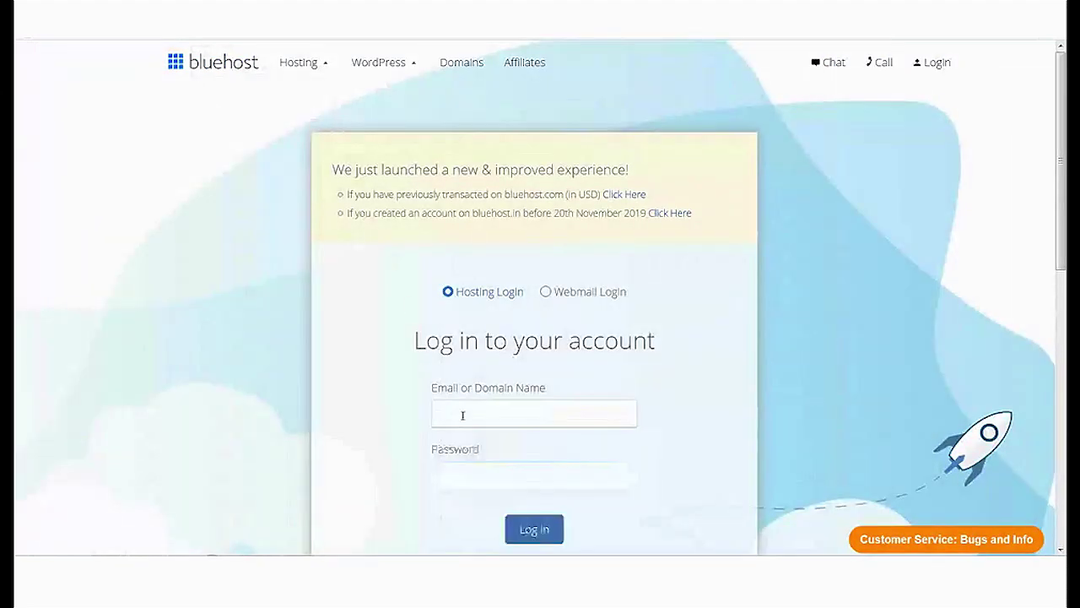
Log in with the saved domain name and the account password
click(463, 415)
key(ctrl+v)
text(**)
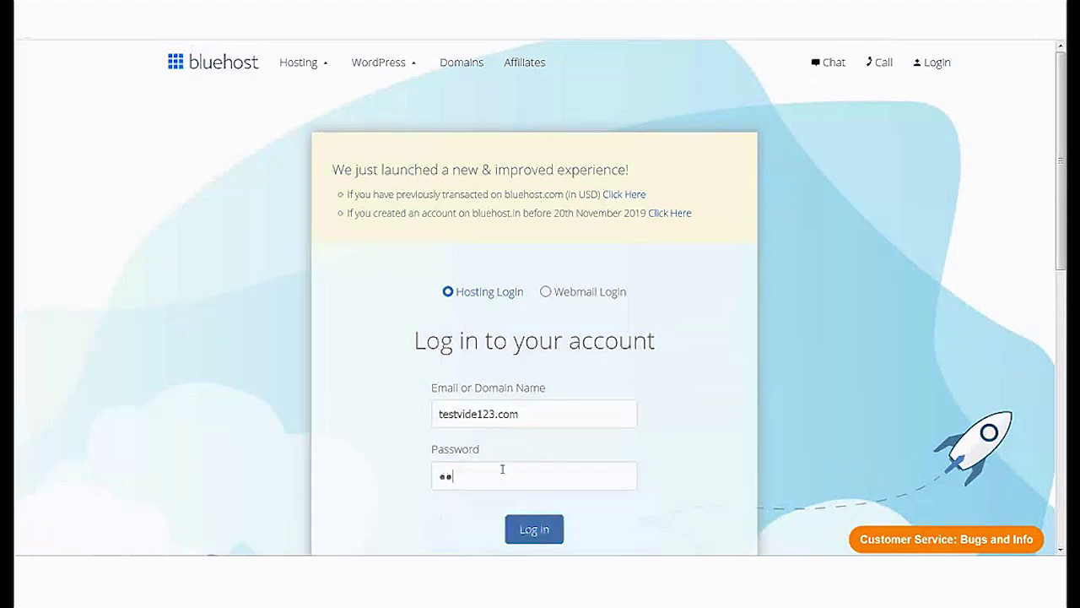
key(Return)
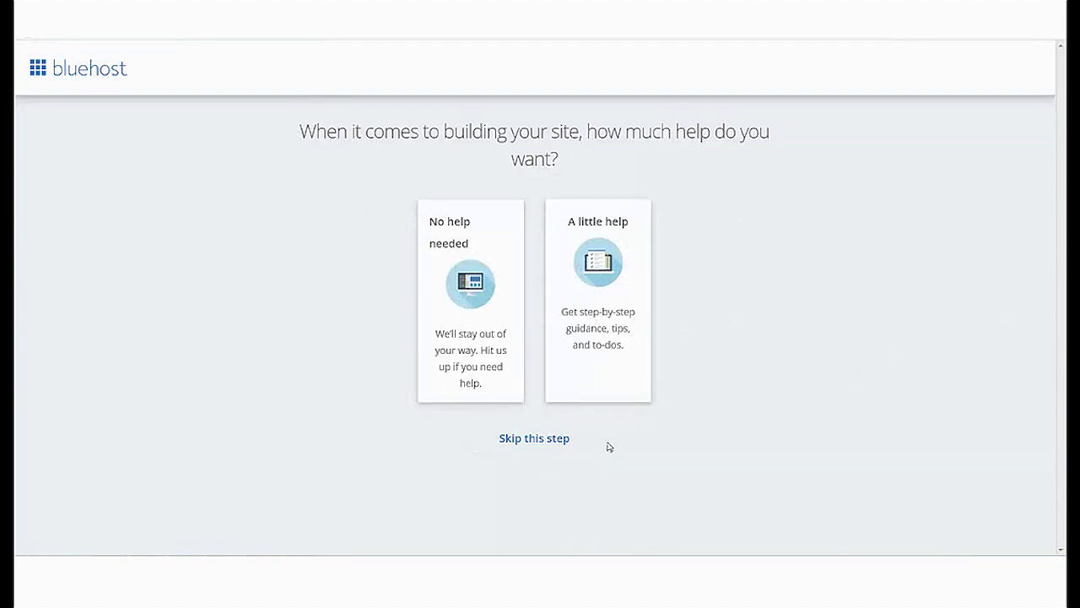
Answer onboarding: a little help, Online Store, Travel & Documentary type, built for Myself
click(583, 296)
click(441, 248)
click(497, 287)
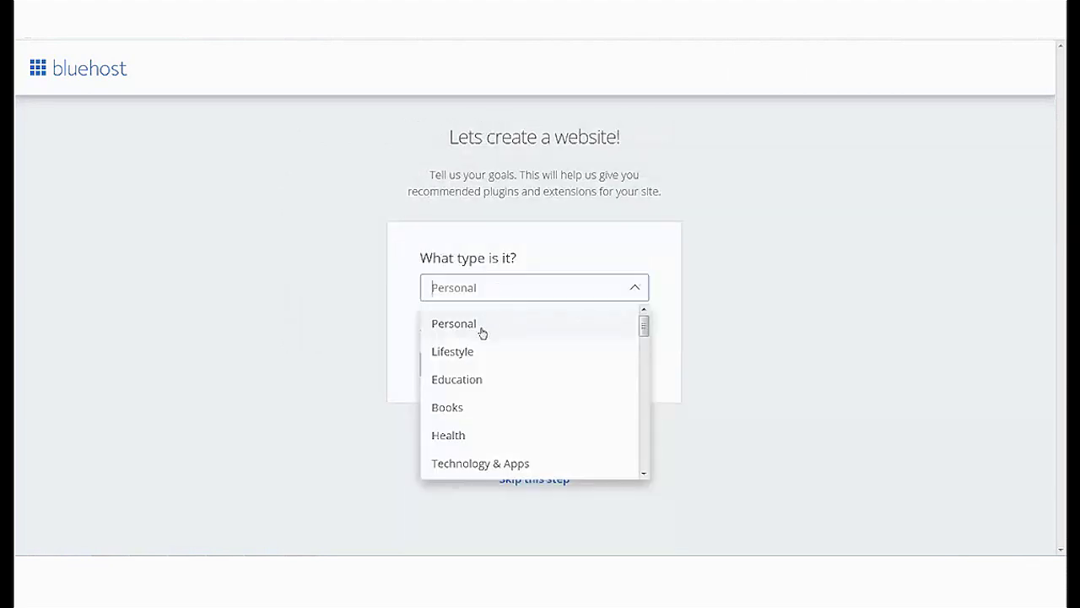
scroll(478, 422, down, 8)
scroll(506, 418, down, 4)
click(507, 382)
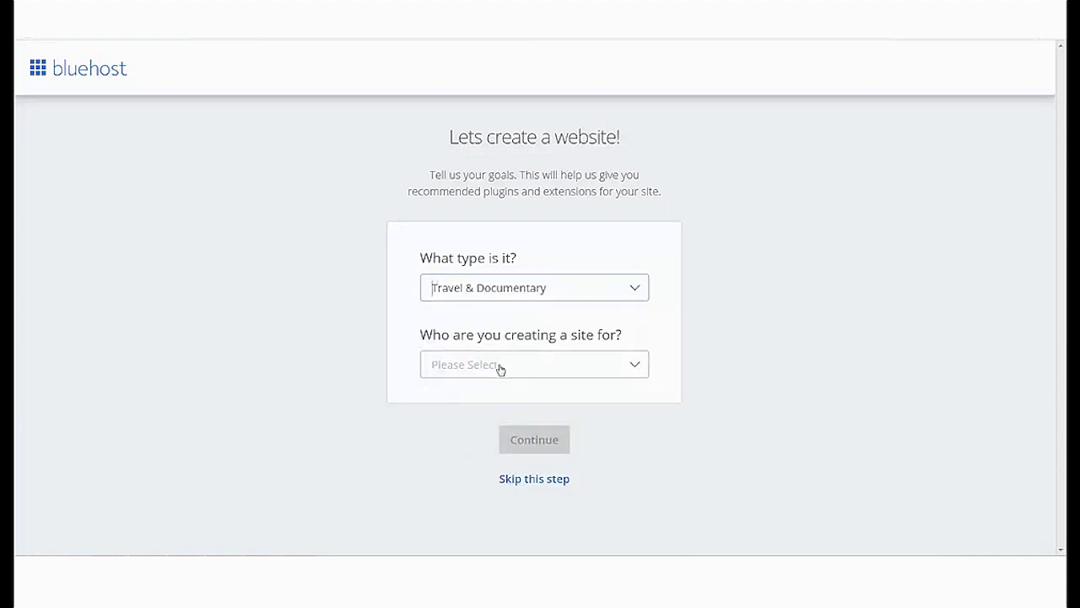
click(501, 369)
click(547, 406)
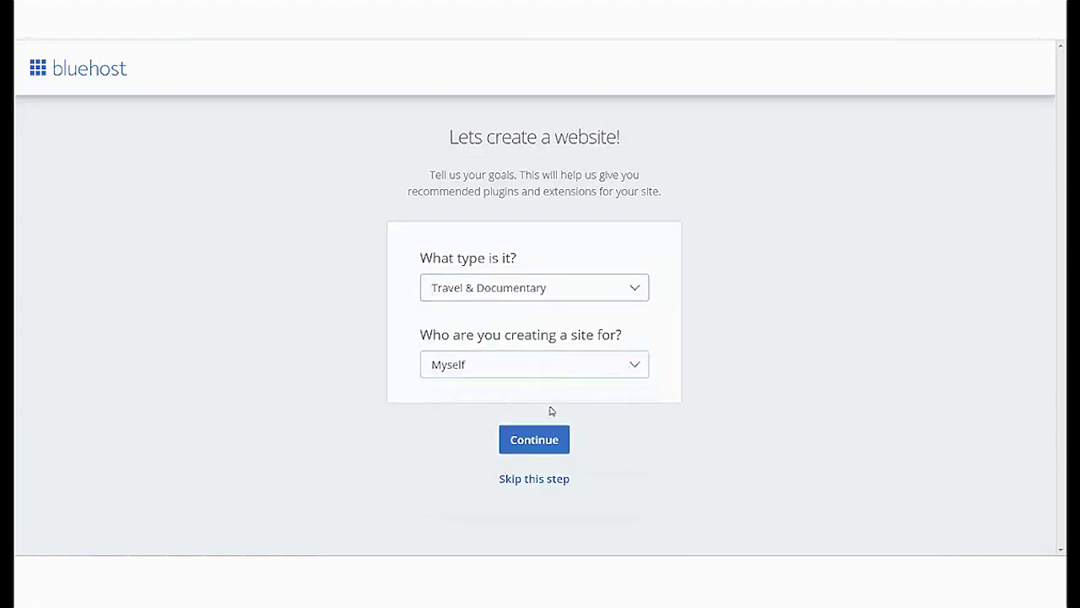
click(547, 439)
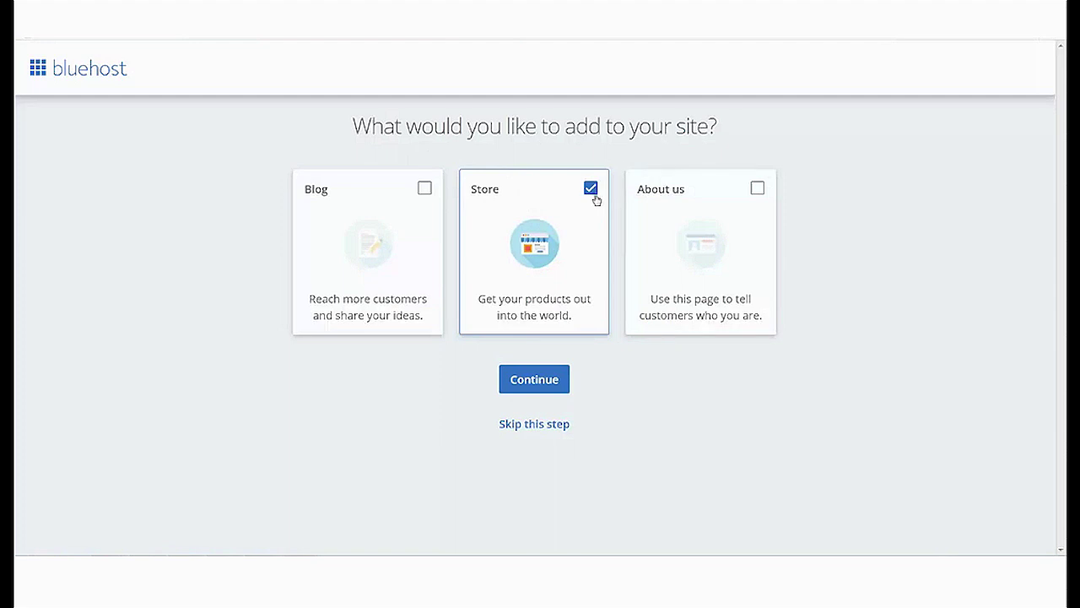
Add About us, rate comfort, and submit site name 'Travel Blog' with tagline 'Take only memories, leave only footprints'
click(717, 200)
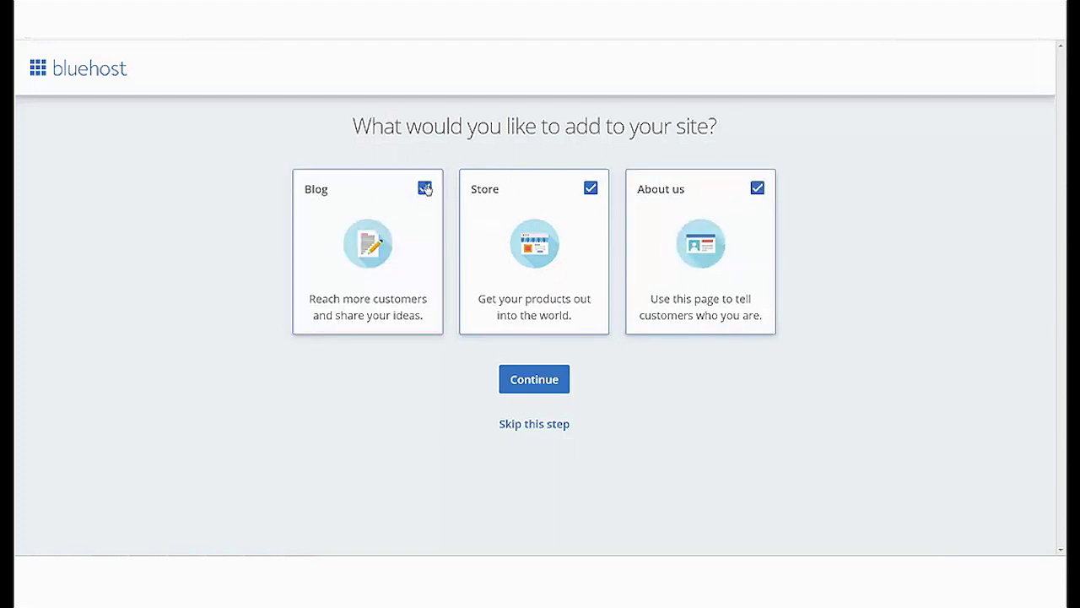
click(521, 379)
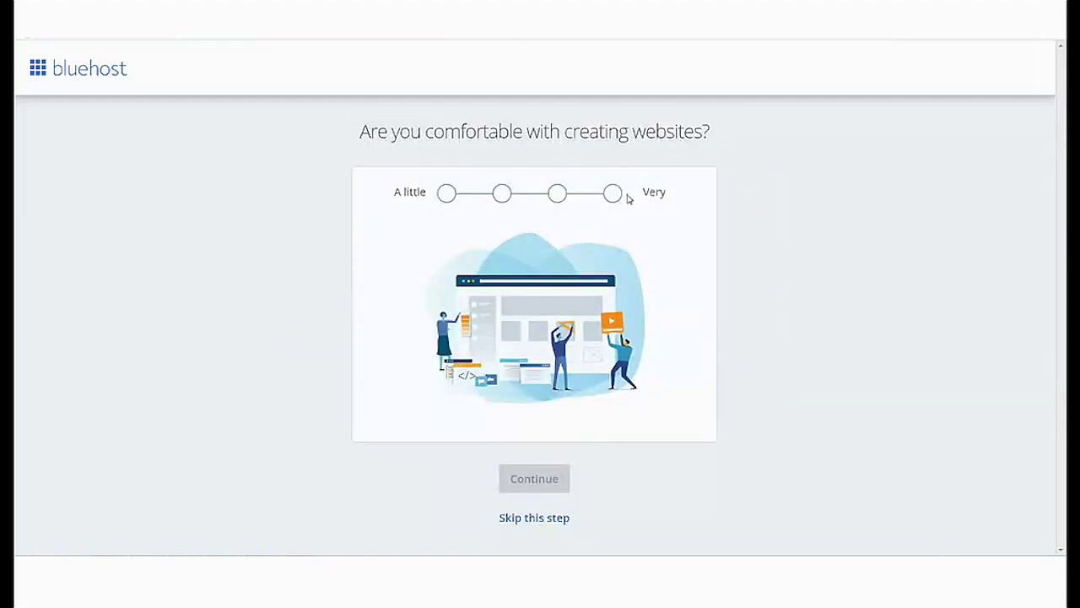
click(557, 194)
click(549, 480)
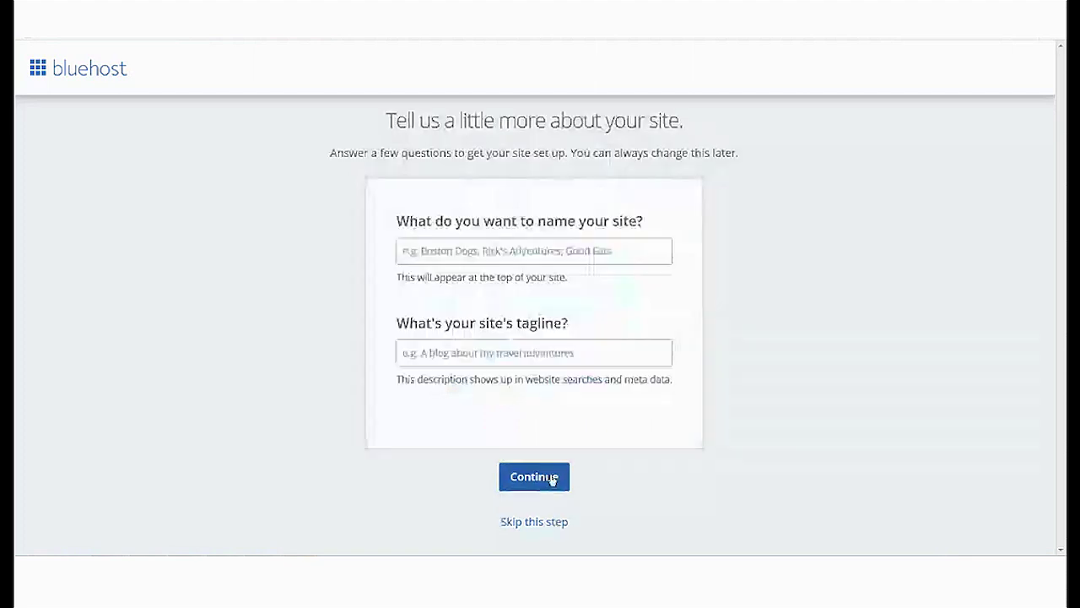
text(Travel Blo)
text(Take only memories, leave only footprints!)
click(531, 475)
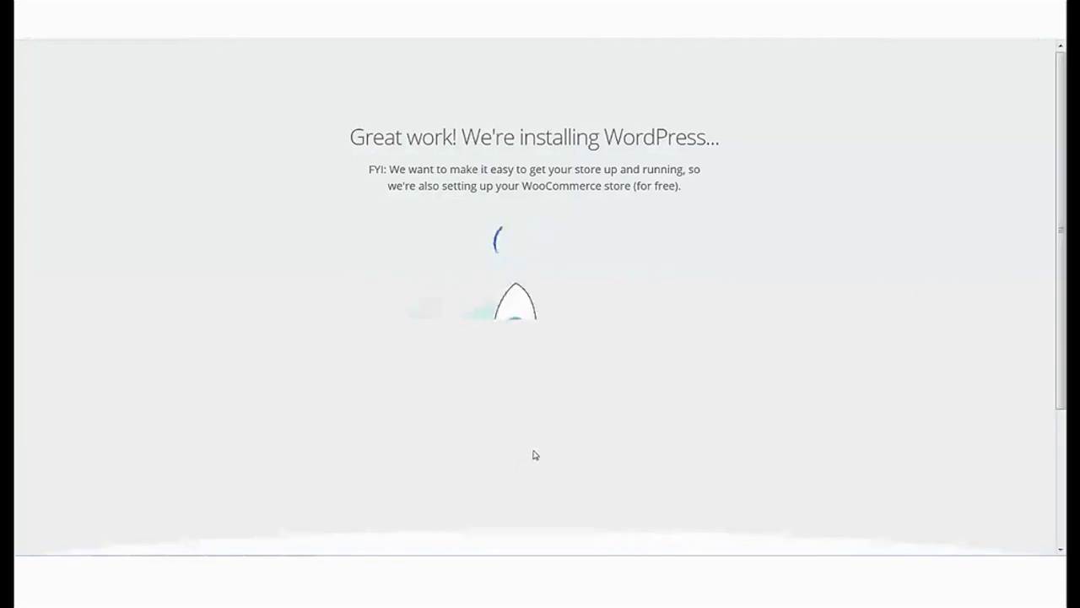
Wait for the WordPress installation to finish and the Home dashboard to load
drag(352, 137, 752, 147)
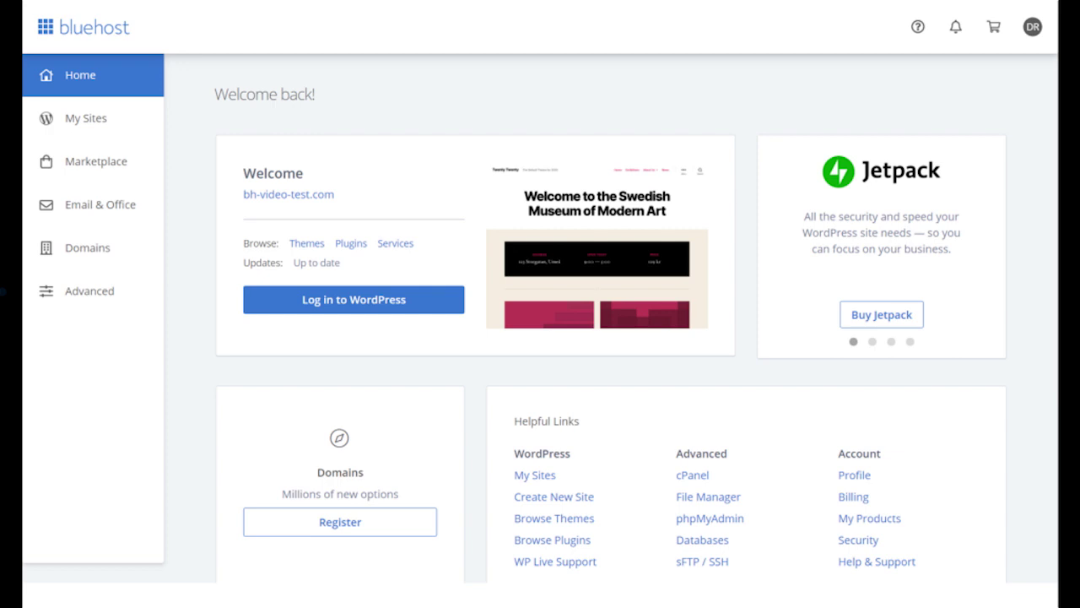
scroll(540, 304, down, 1)
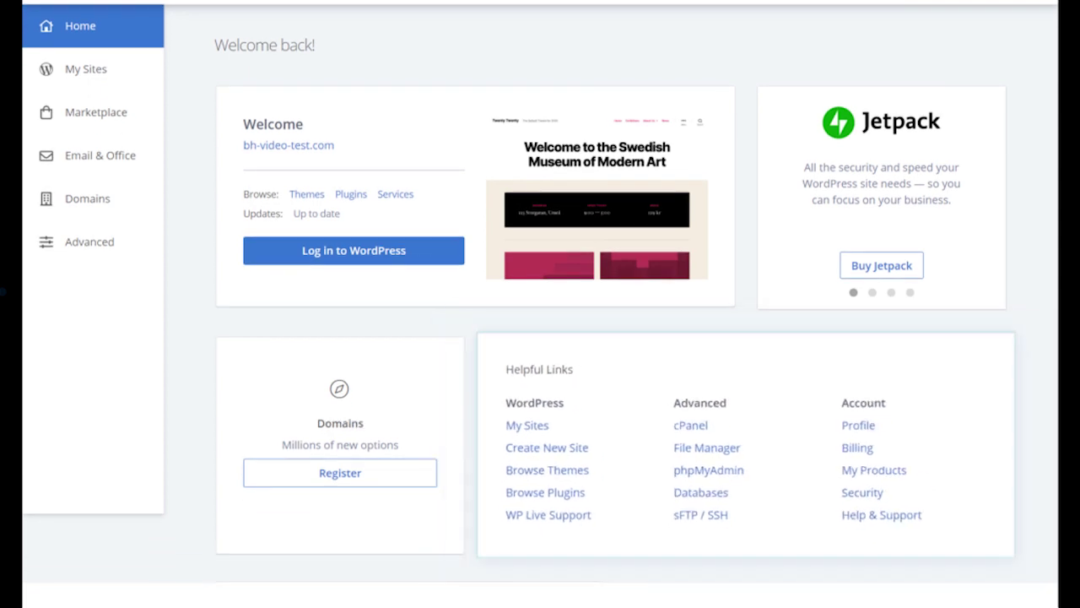
scroll(540, 303, down, 3)
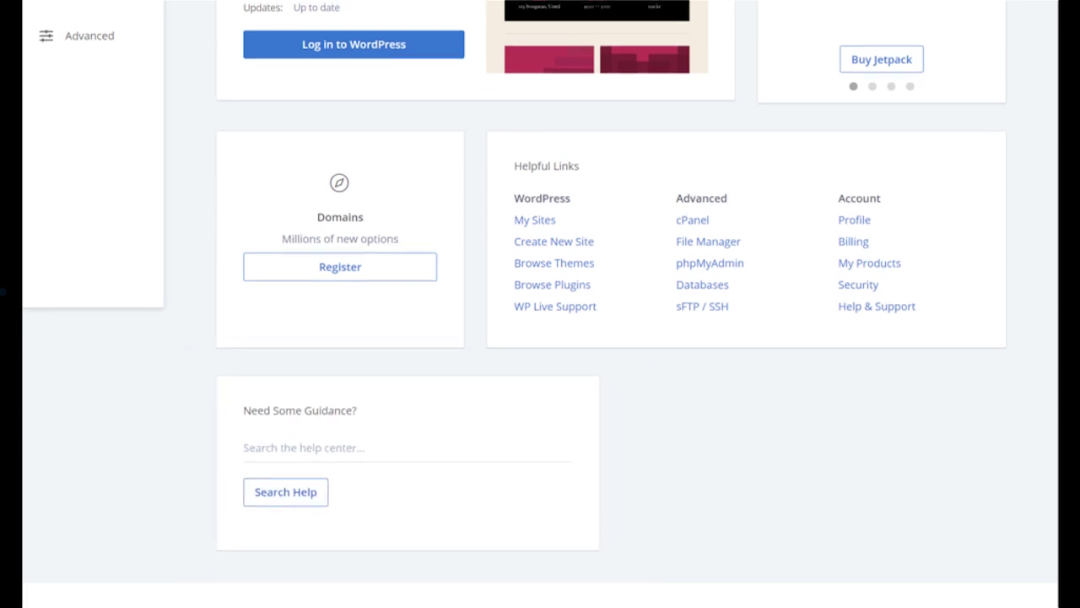
scroll(541, 304, up, 3)
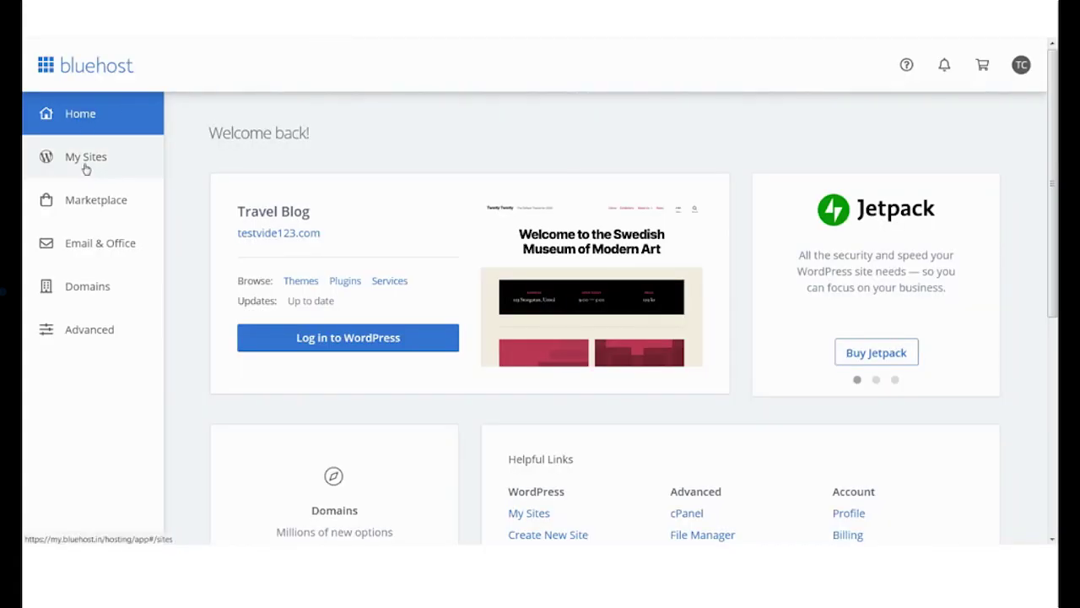
Log into the Travel Blog's WordPress admin from My Sites, then return to My Sites
click(95, 173)
mouse_move(456, 329)
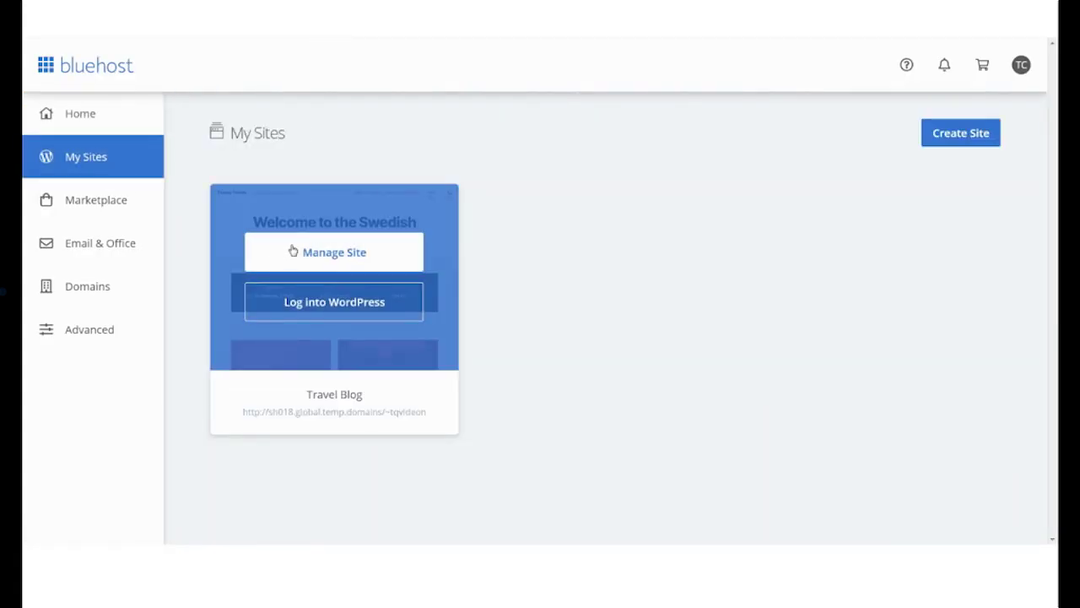
click(302, 306)
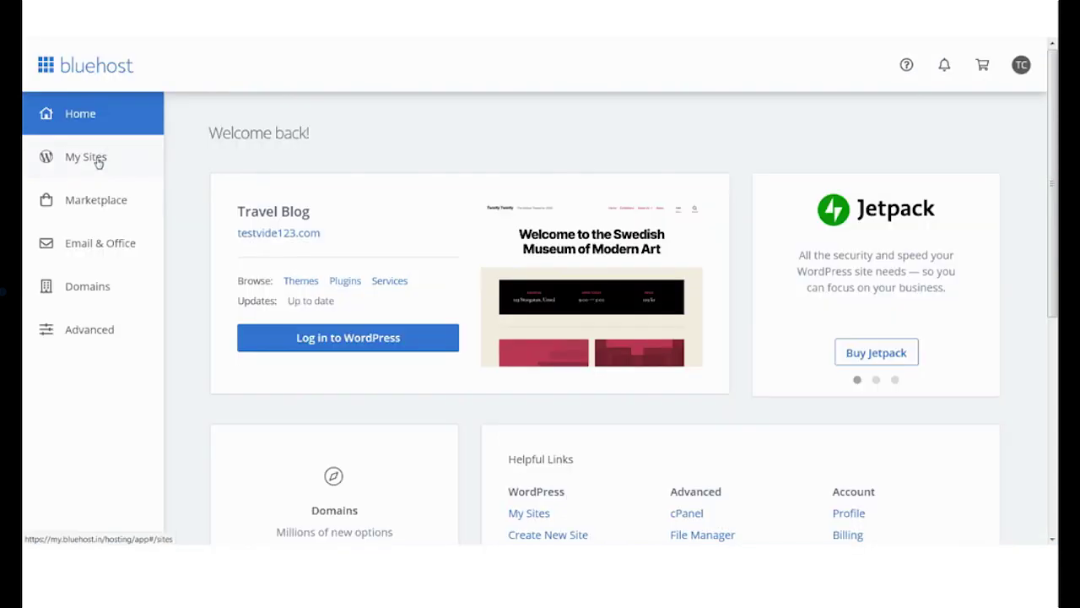
click(67, 164)
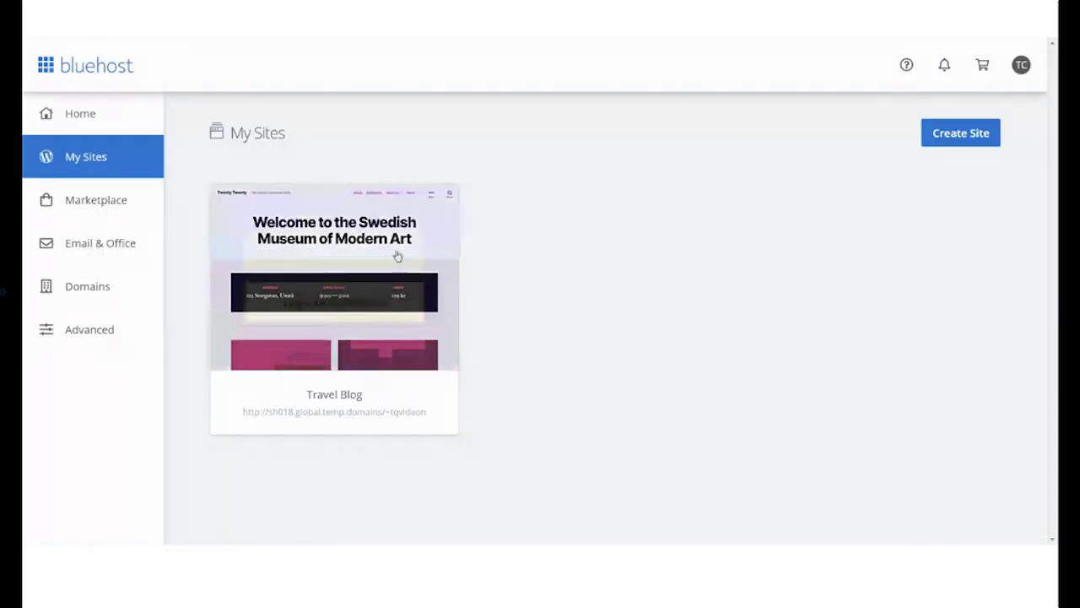
Manage the Travel Blog site and view its Users, Backups, Security and Settings tabs
mouse_move(336, 241)
click(309, 266)
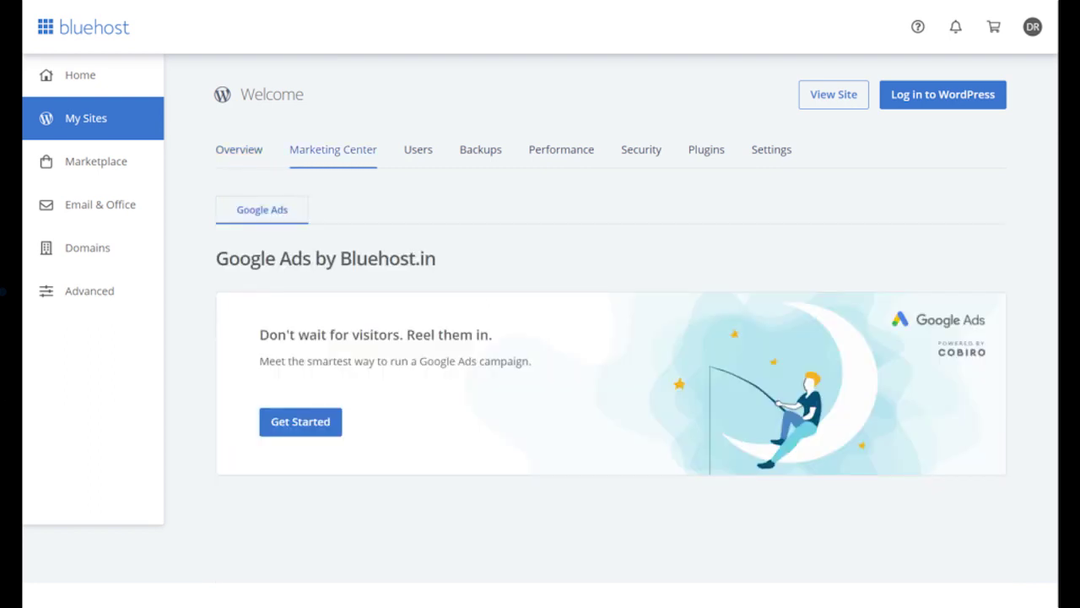
click(418, 150)
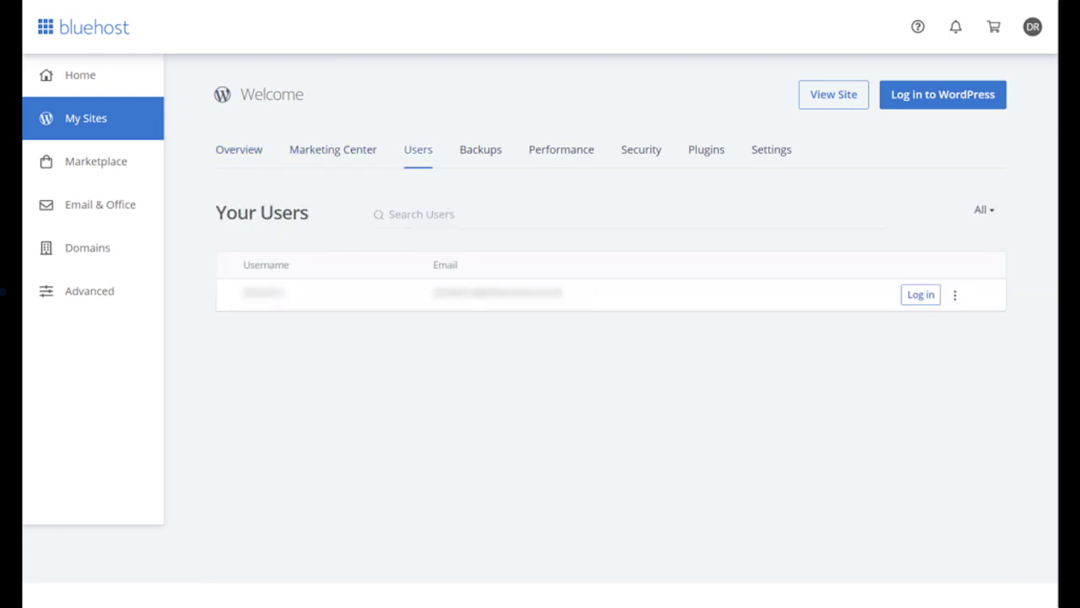
click(480, 149)
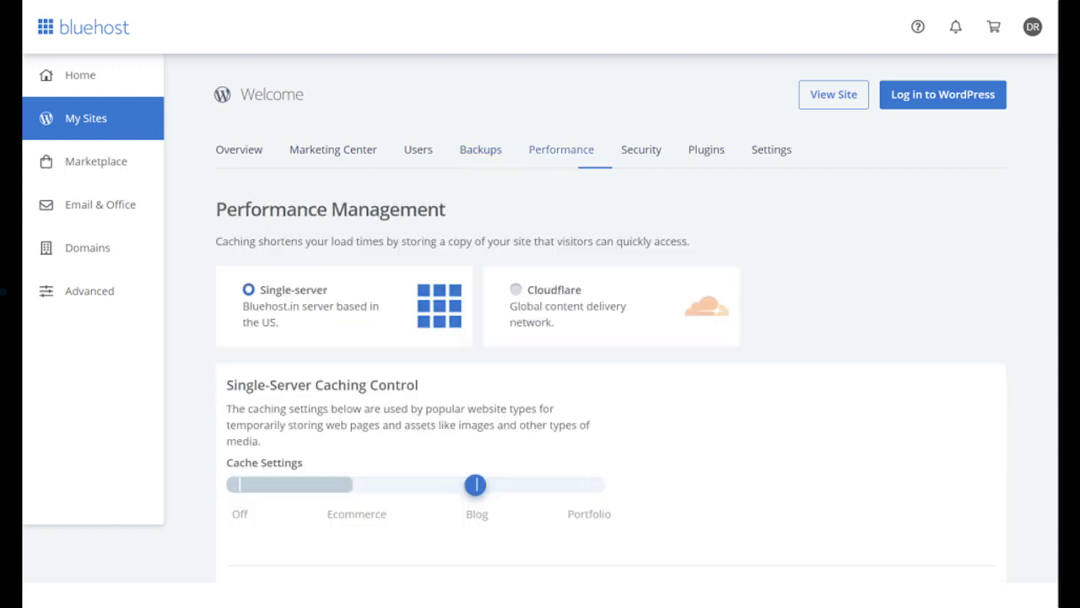
click(642, 149)
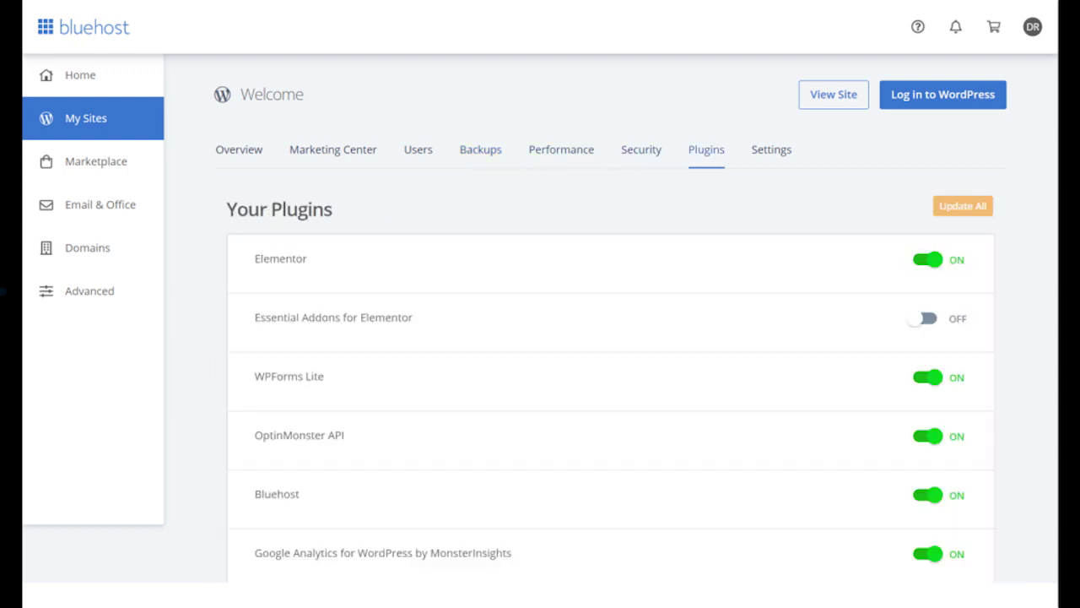
click(772, 150)
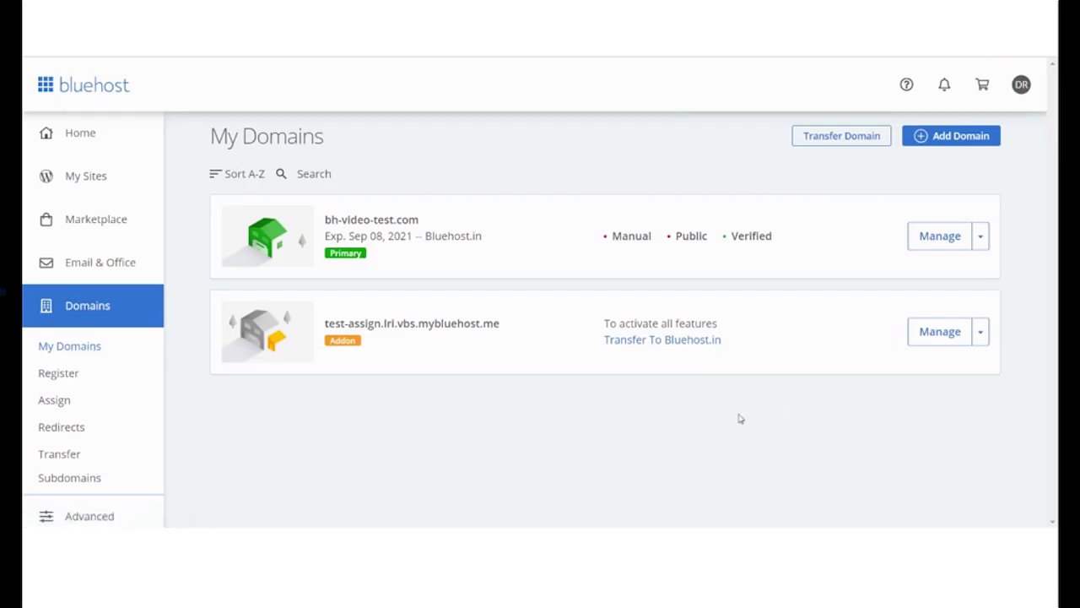
Look through the domain Register and Assign Domain pages, then go to Redirects
click(55, 376)
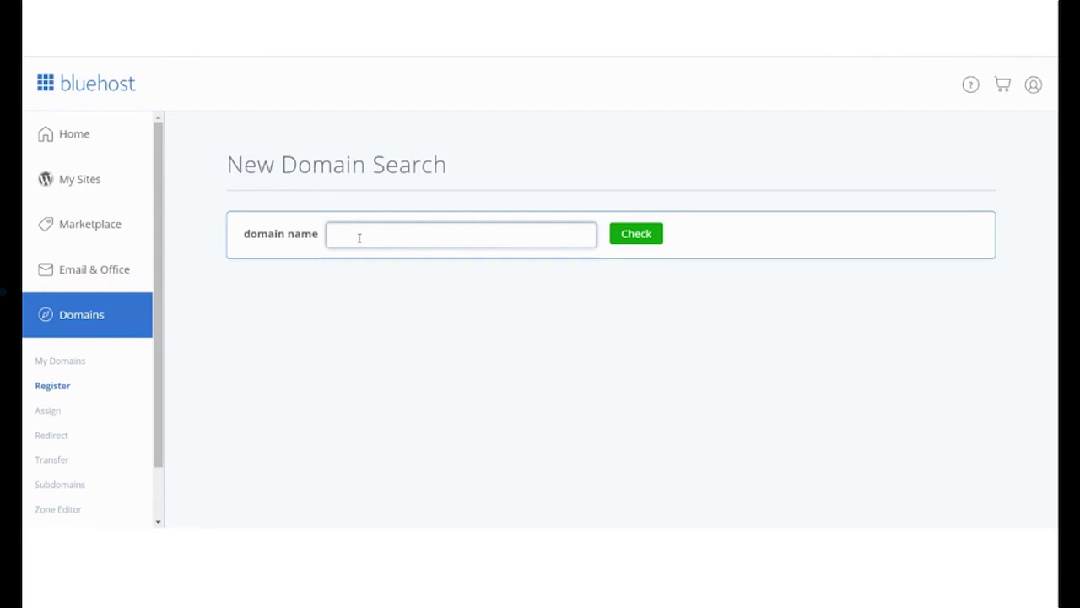
click(49, 411)
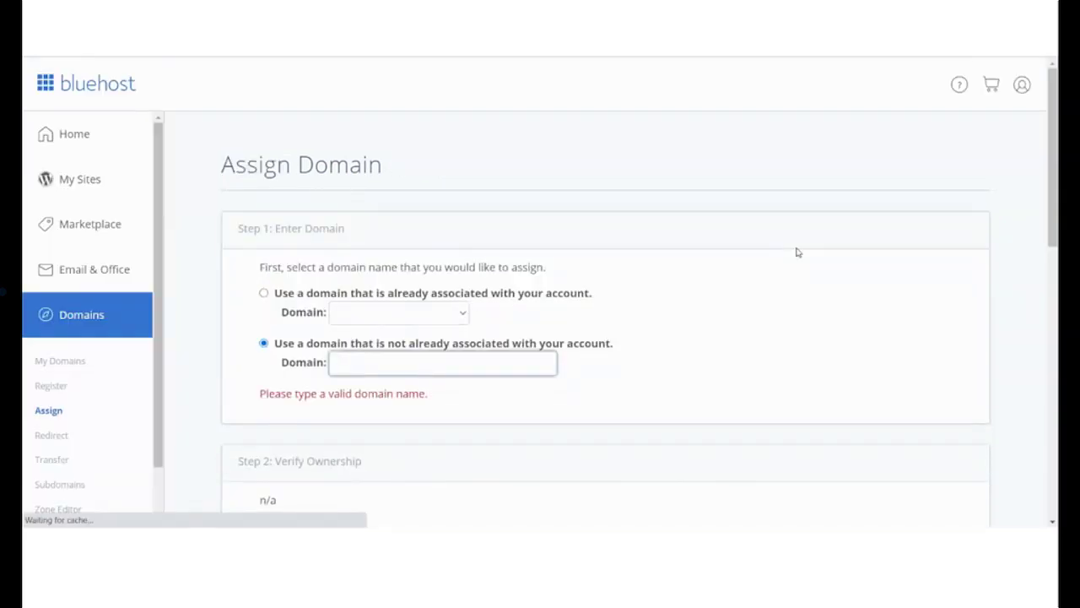
scroll(797, 251, down, 4)
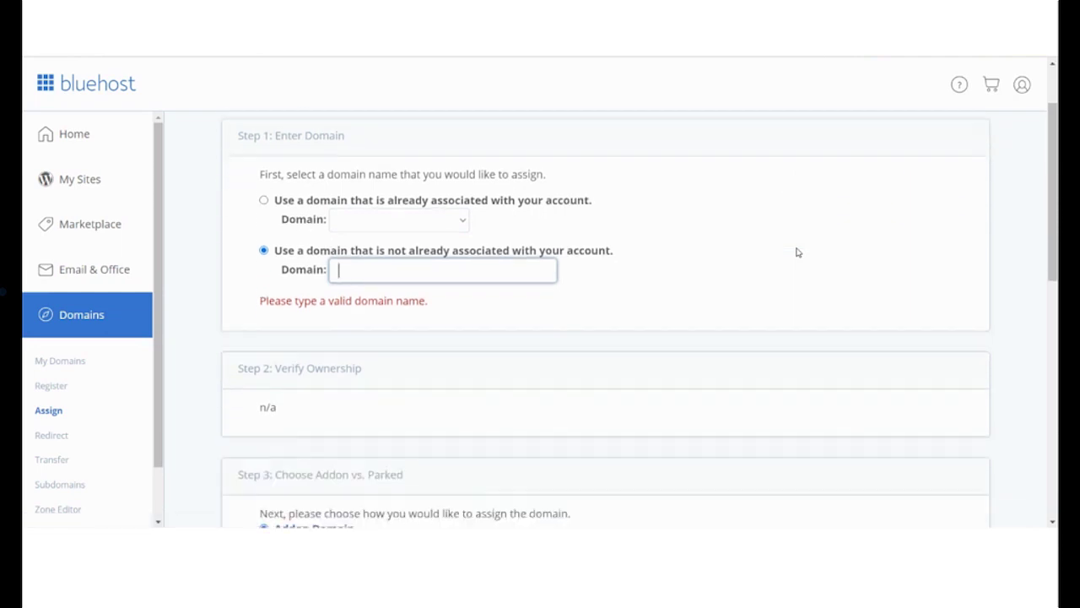
scroll(797, 251, down, 1)
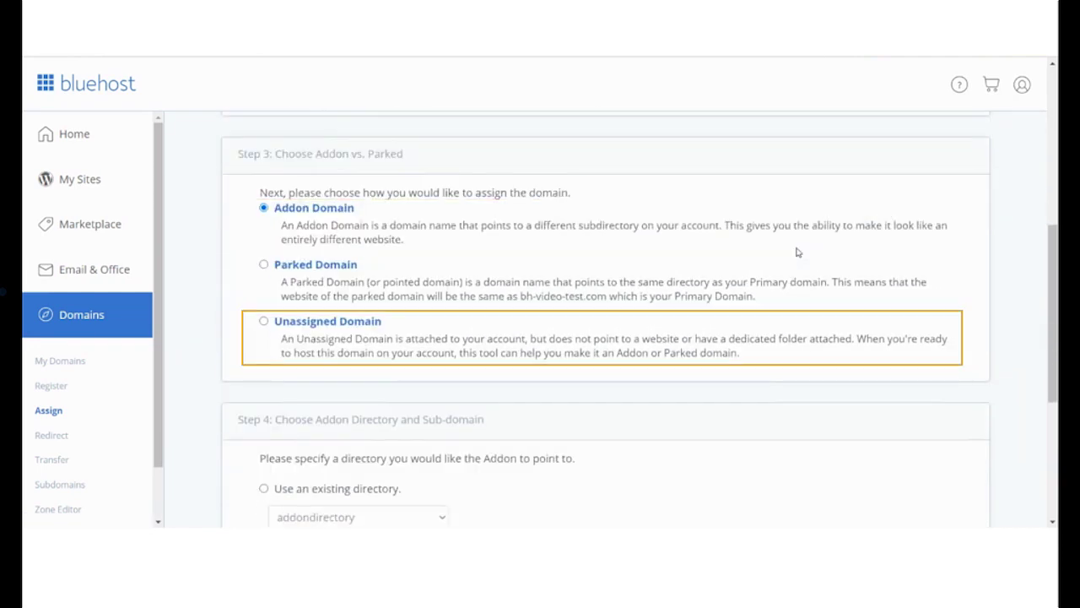
scroll(798, 252, down, 4)
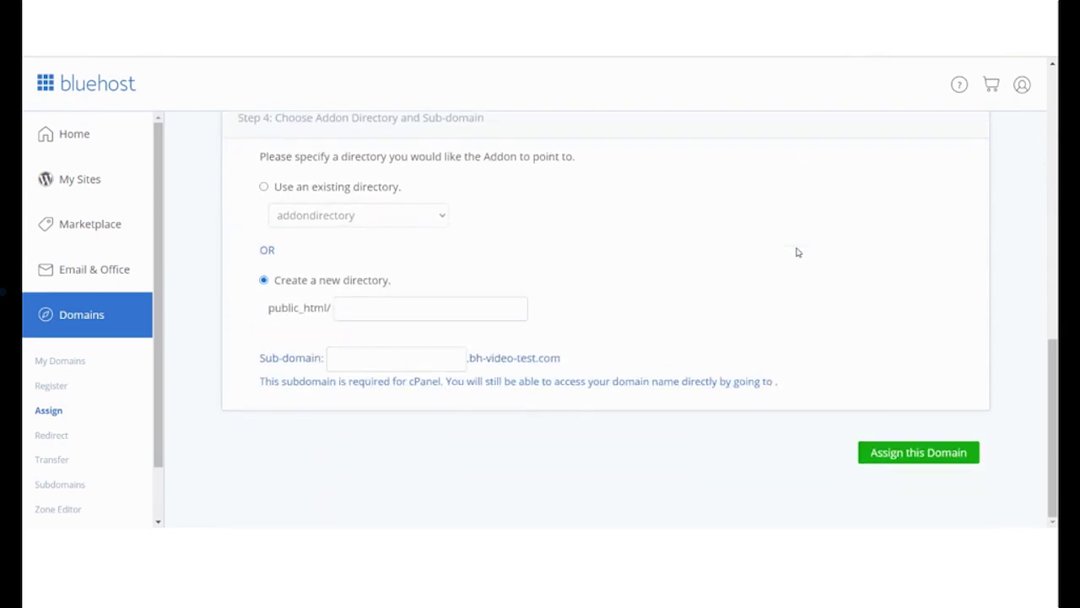
click(43, 438)
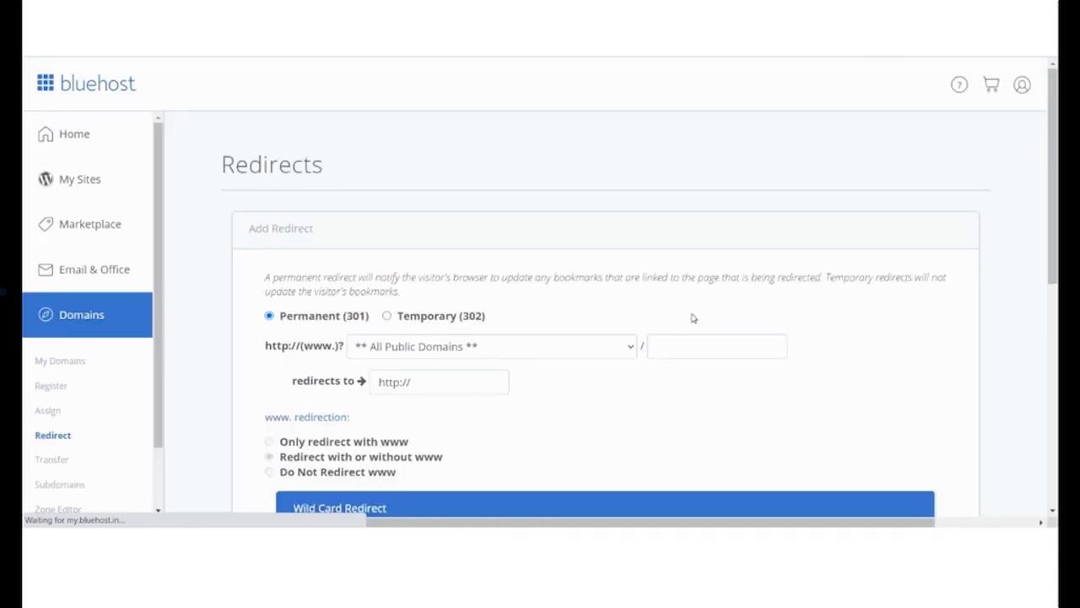
Look through the domain Transfer page
scroll(692, 318, down, 4)
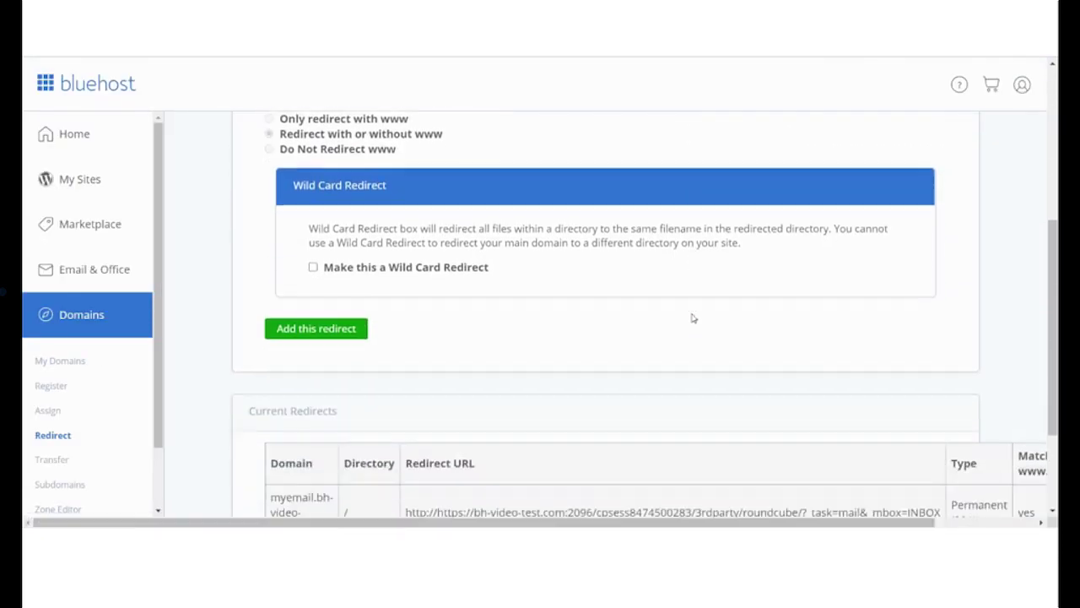
scroll(692, 318, down, 2)
click(47, 458)
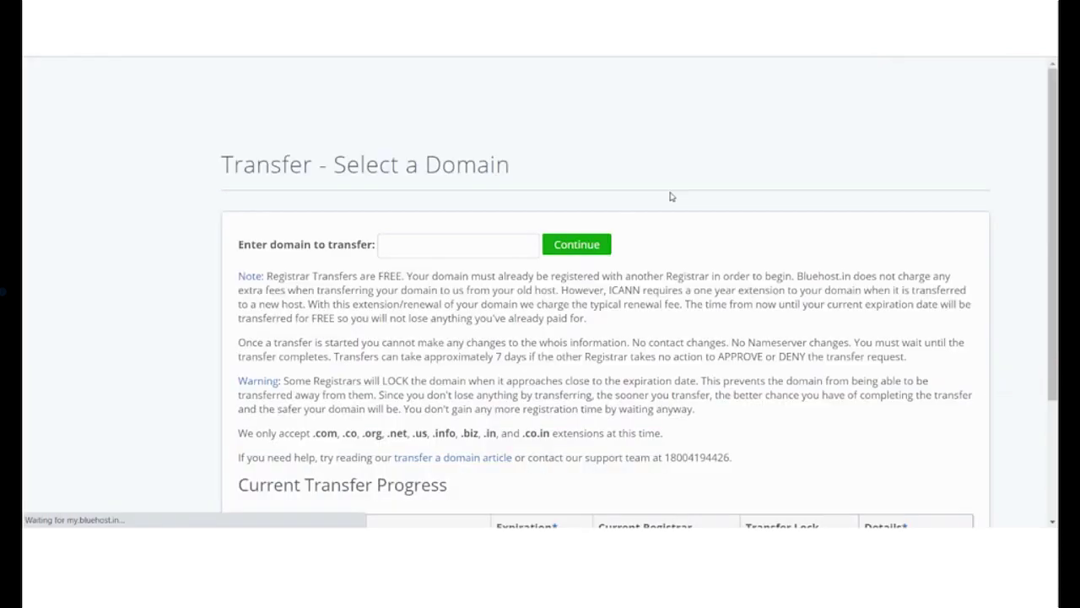
scroll(671, 196, down, 2)
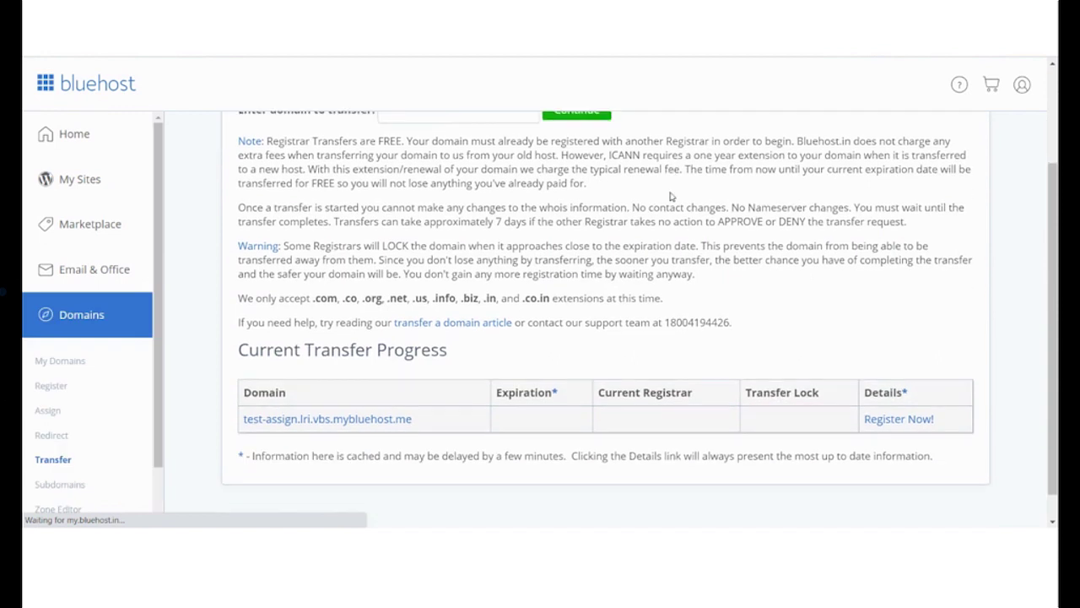
scroll(671, 195, up, 3)
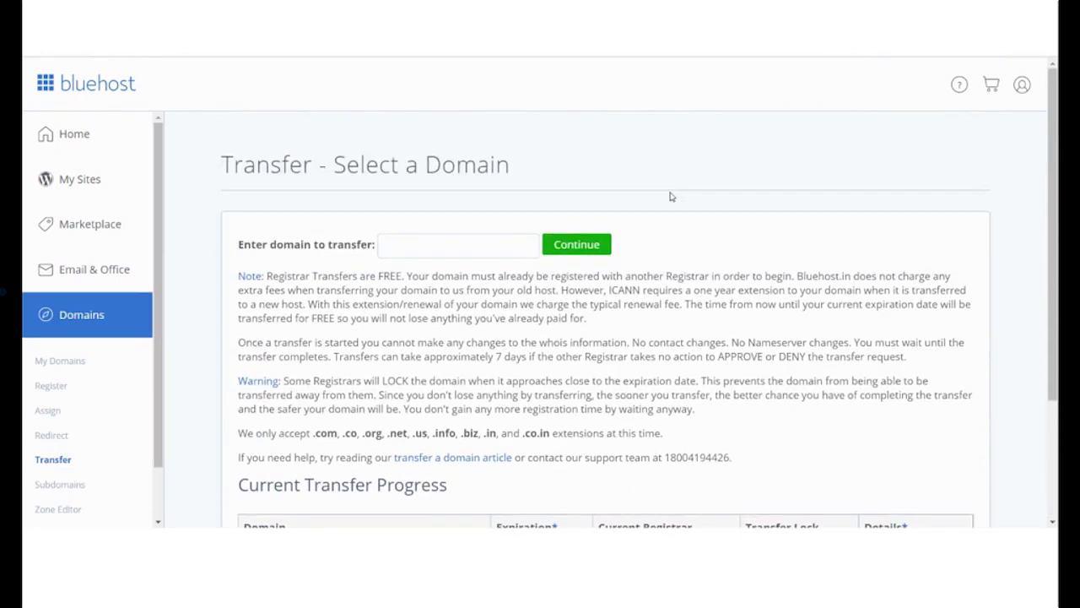
scroll(53, 456, down, 1)
Review the existing subdomains of bh-video-test.com, then go to the DNS Zone Editor
click(61, 423)
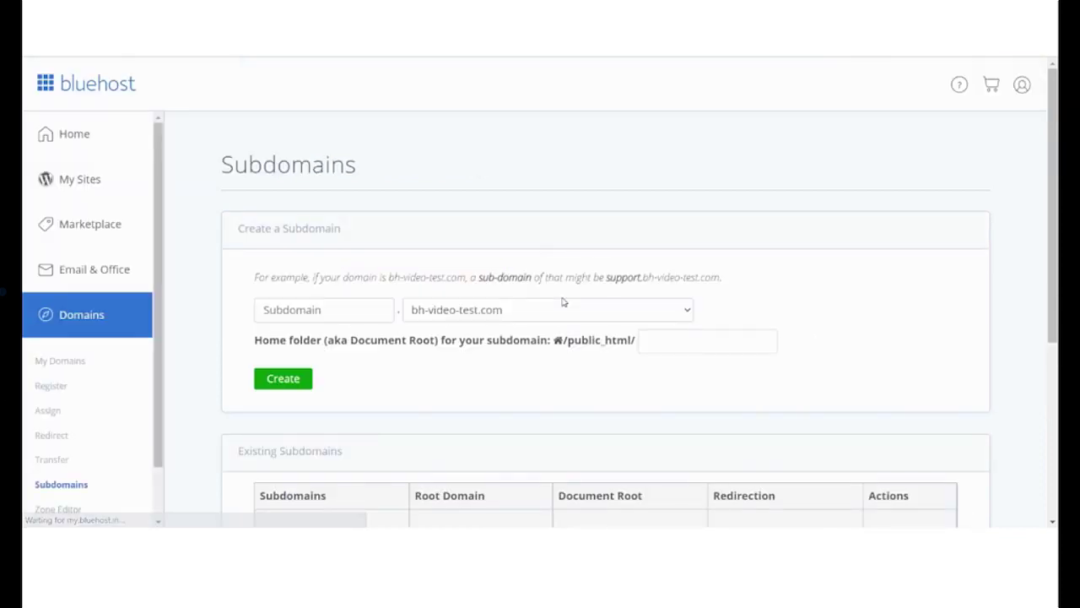
scroll(564, 301, down, 3)
scroll(564, 301, down, 1)
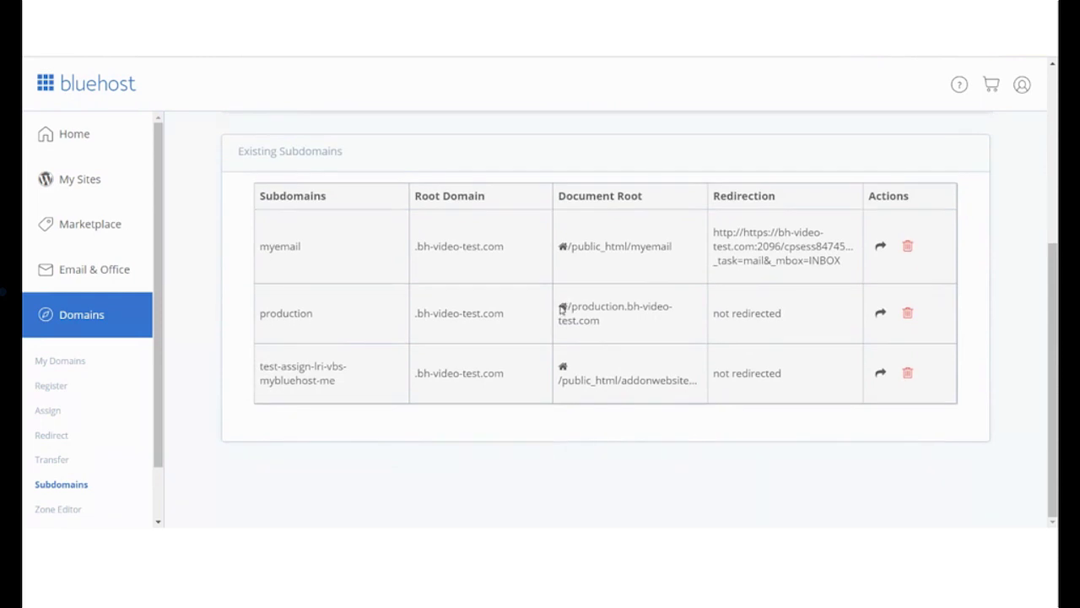
click(63, 512)
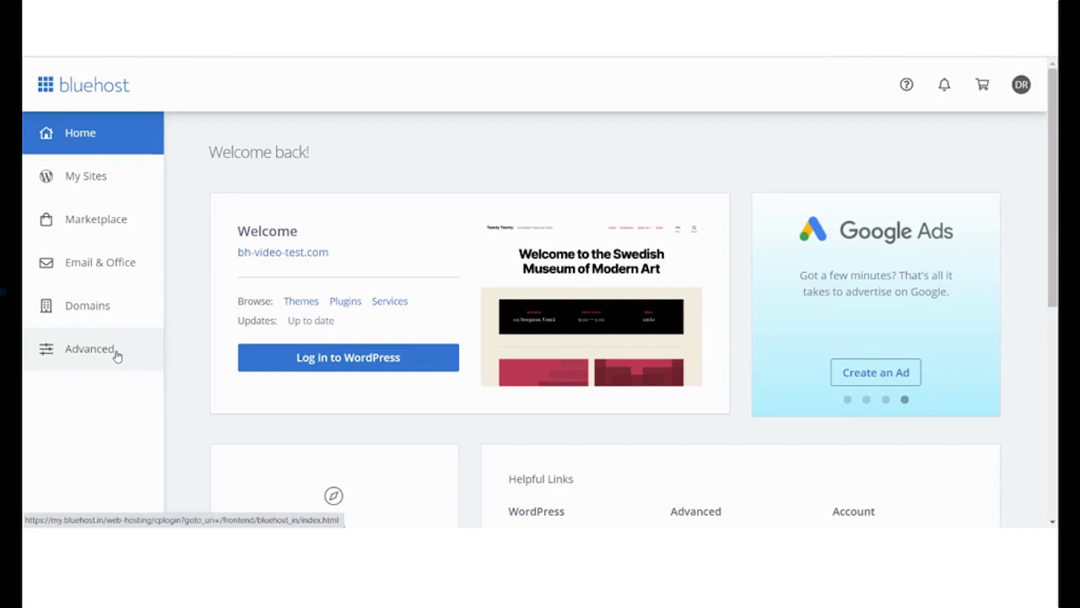
Browse the Advanced cPanel email, metrics, security and software sections
click(117, 355)
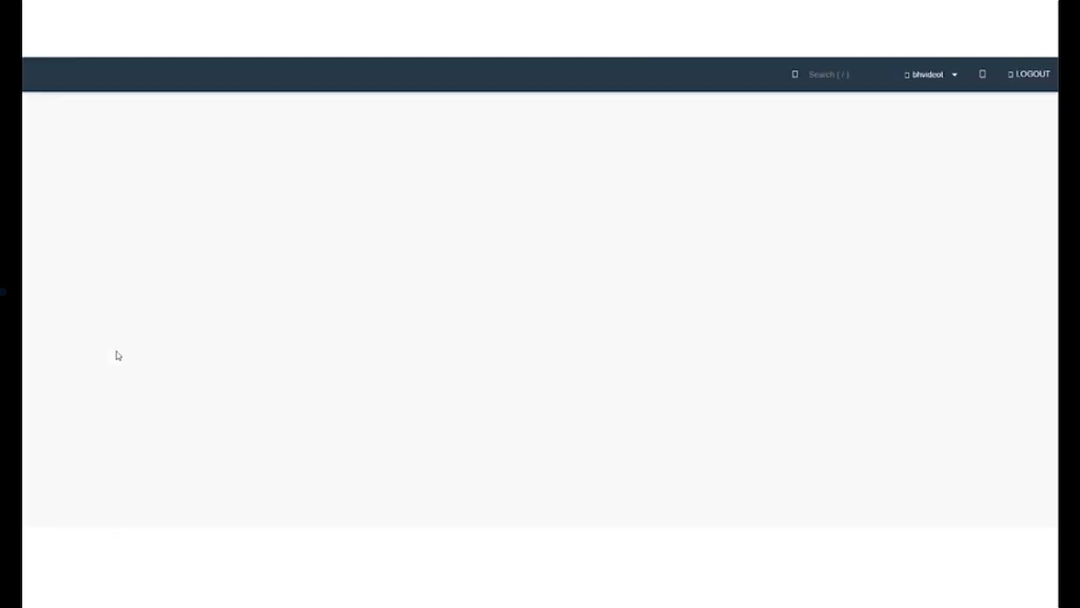
scroll(580, 285, down, 3)
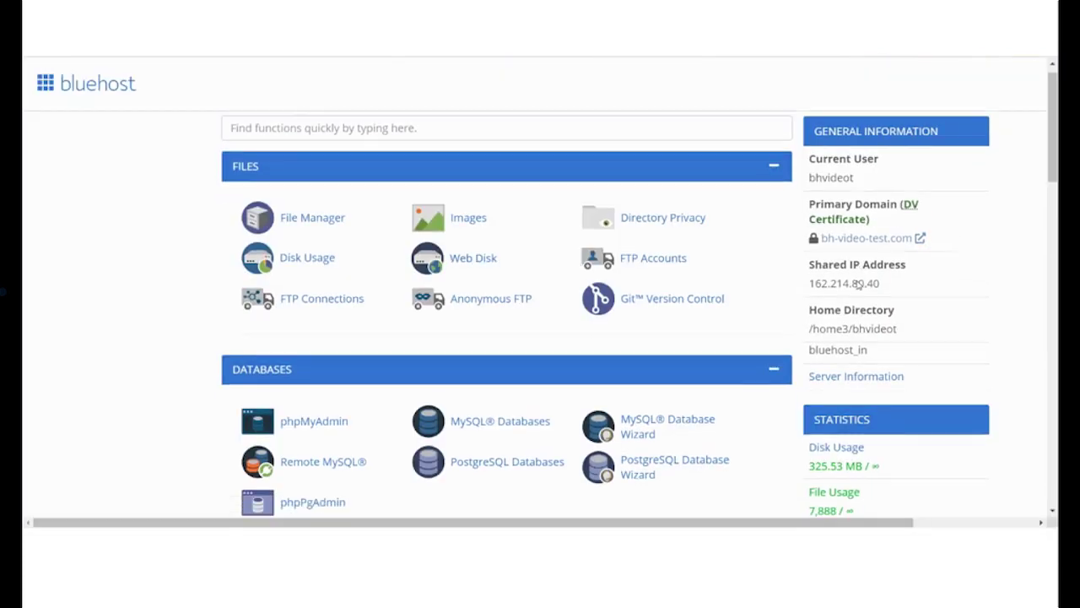
scroll(857, 280, down, 4)
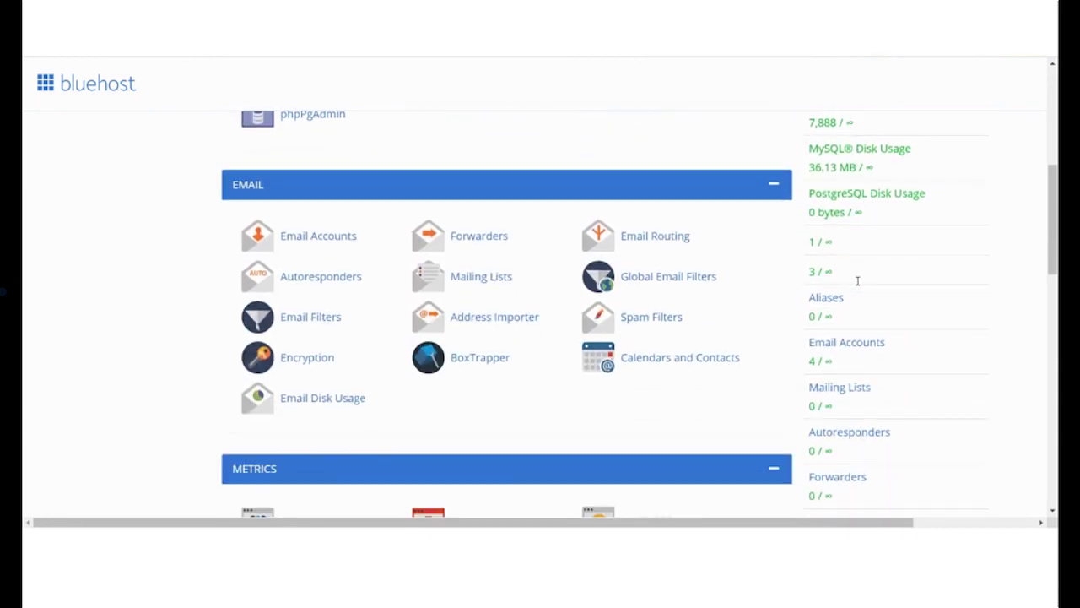
scroll(857, 286, down, 5)
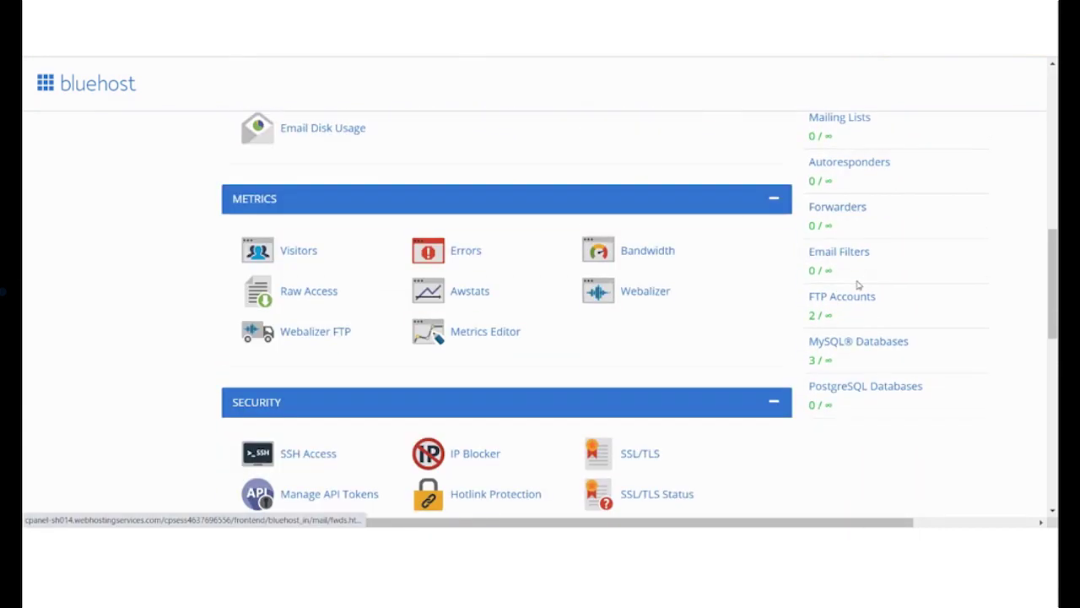
scroll(858, 286, down, 5)
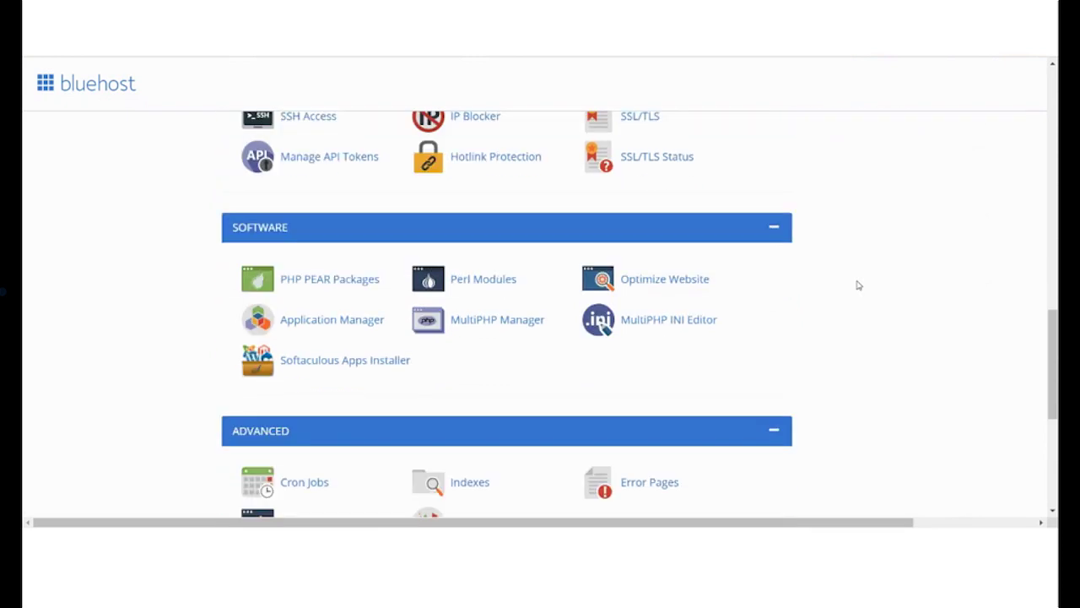
scroll(857, 286, down, 1)
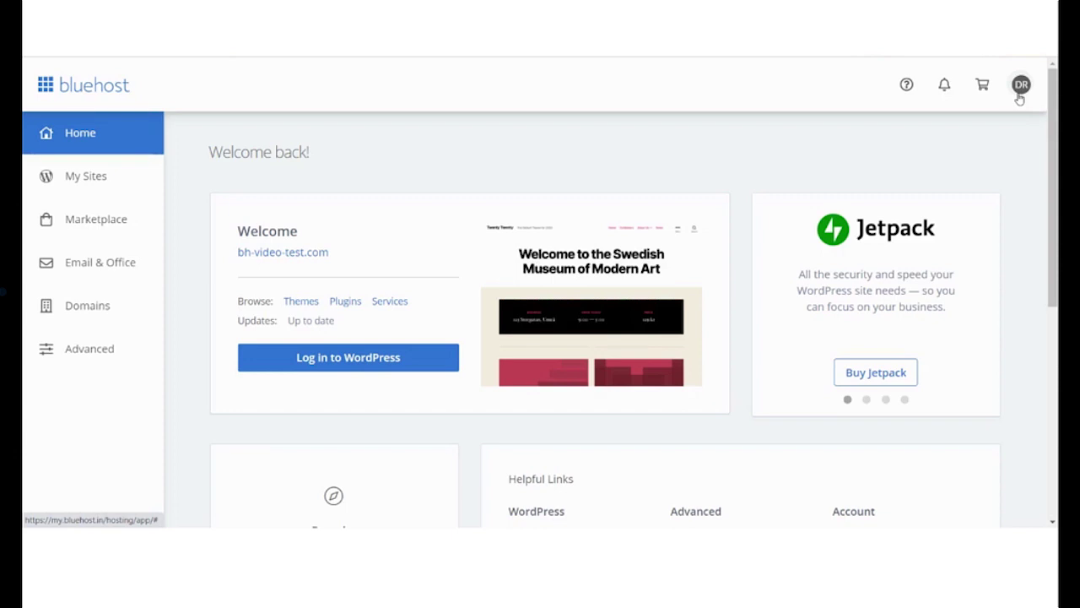
Review the account Profile's contact info, email and ad preferences, and English cPanel language
click(1018, 95)
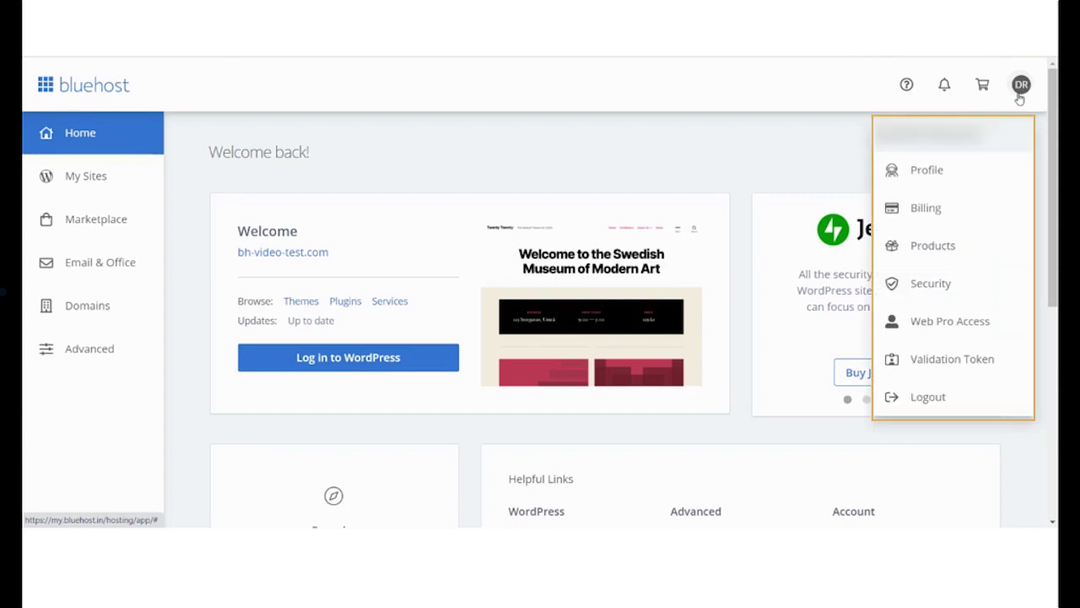
click(929, 172)
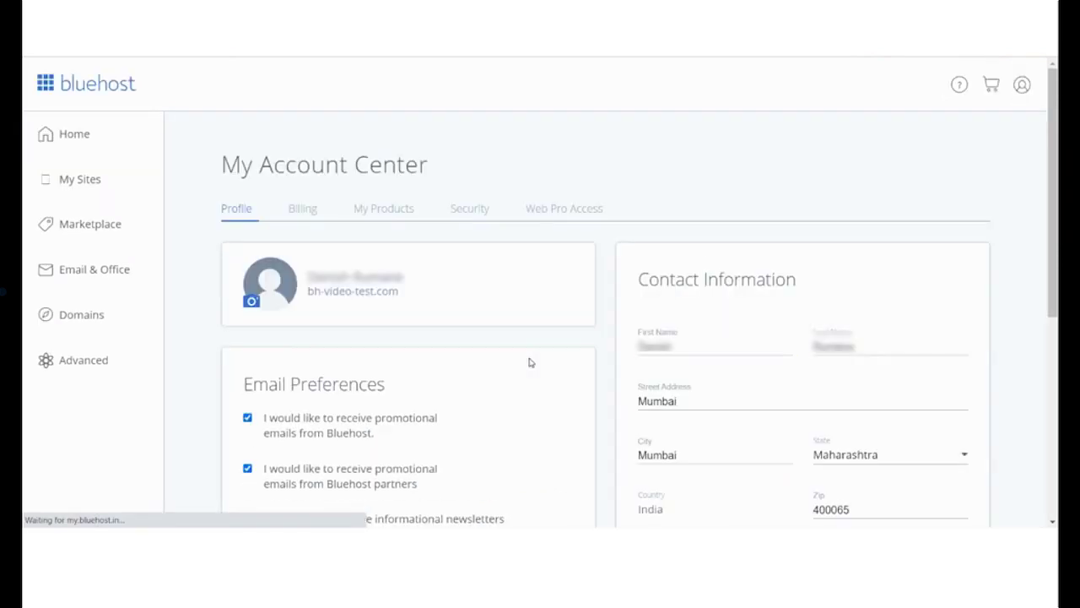
scroll(451, 342, down, 3)
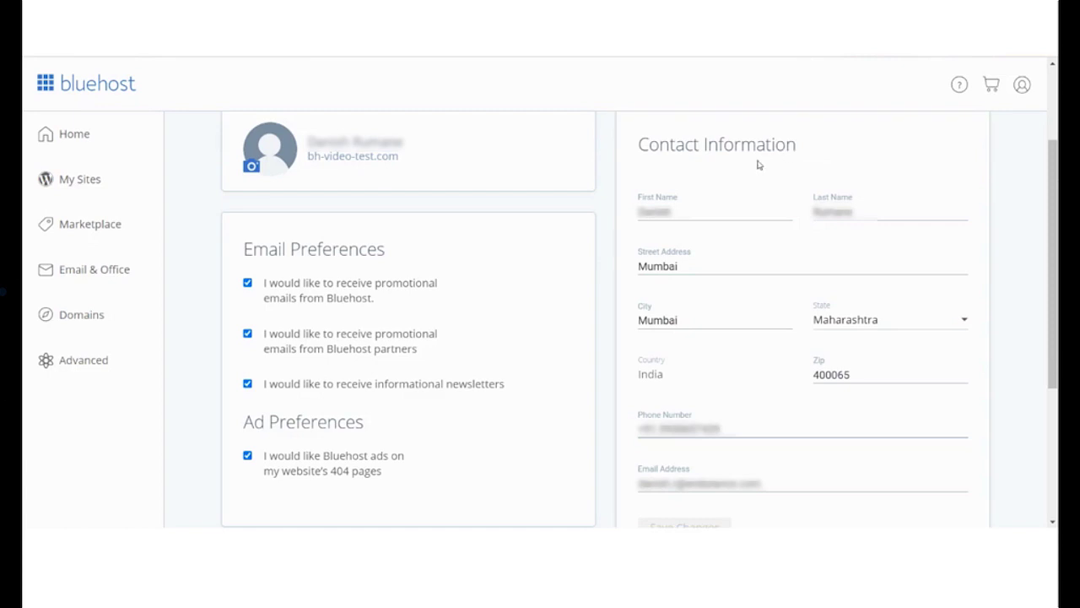
scroll(410, 268, down, 3)
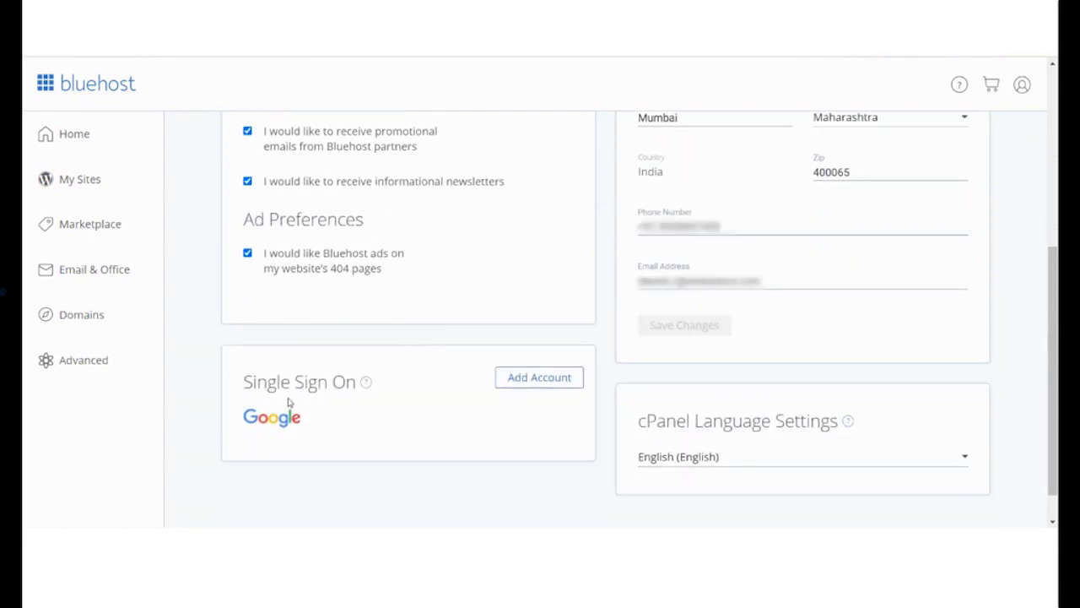
scroll(756, 442, down, 1)
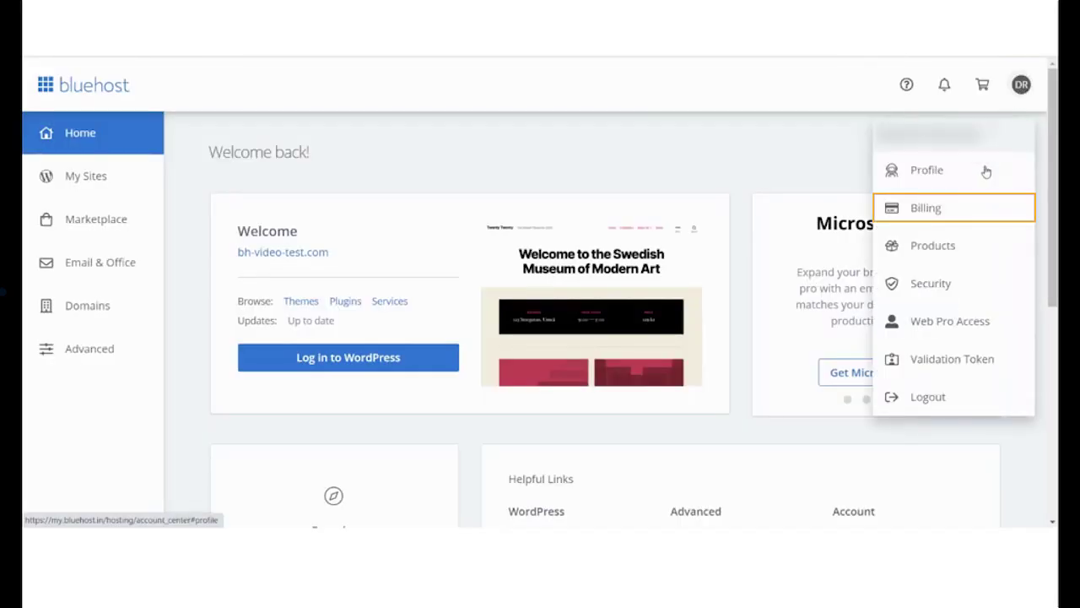
Review the Billing page's Sep 2020 payments down to the Tax Exemption section
click(928, 208)
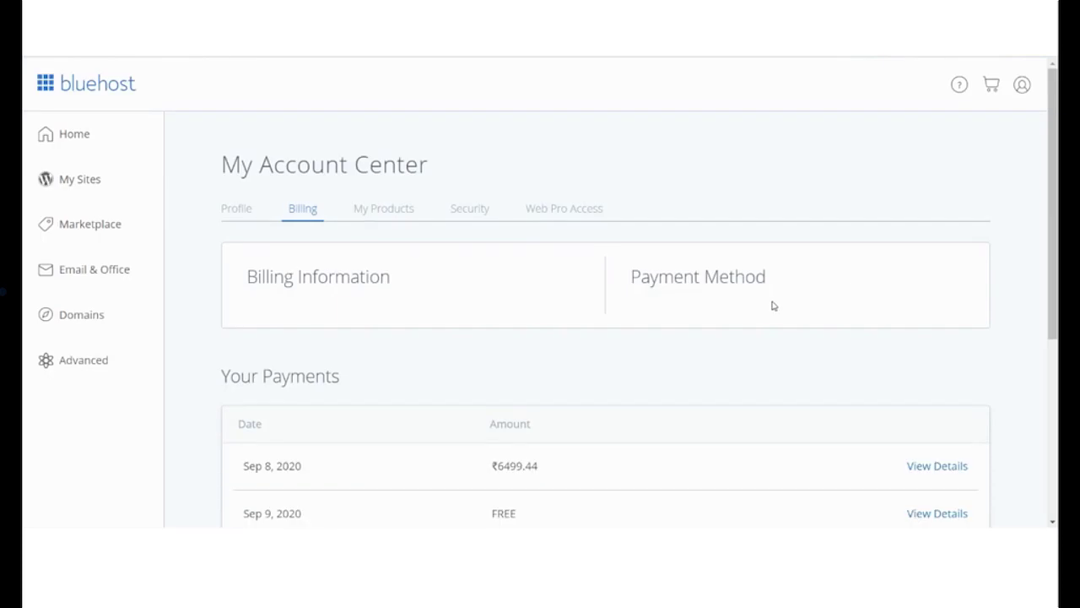
scroll(773, 306, down, 2)
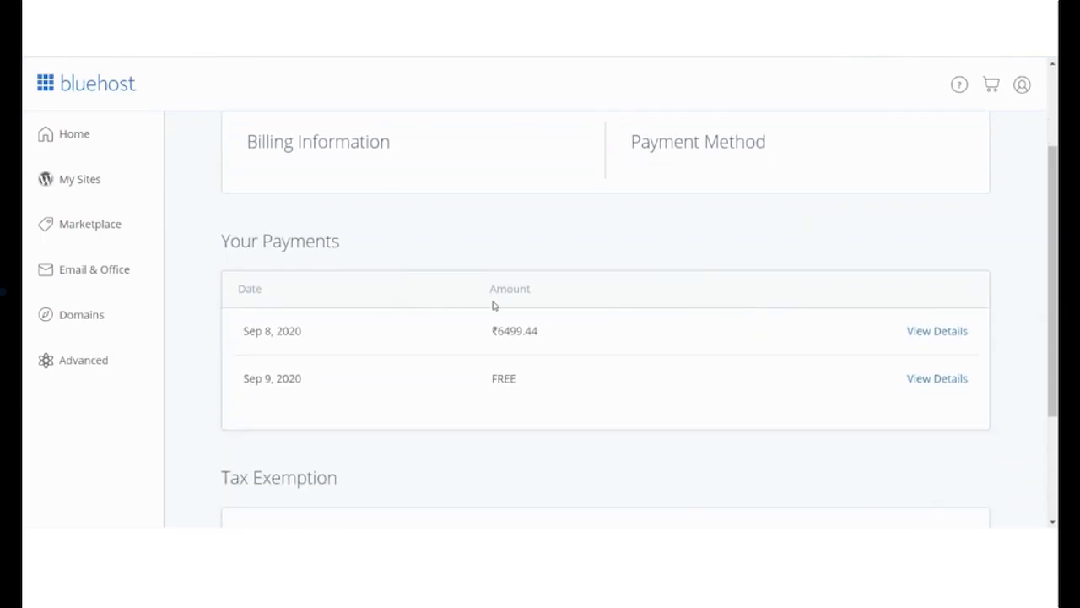
scroll(555, 306, down, 3)
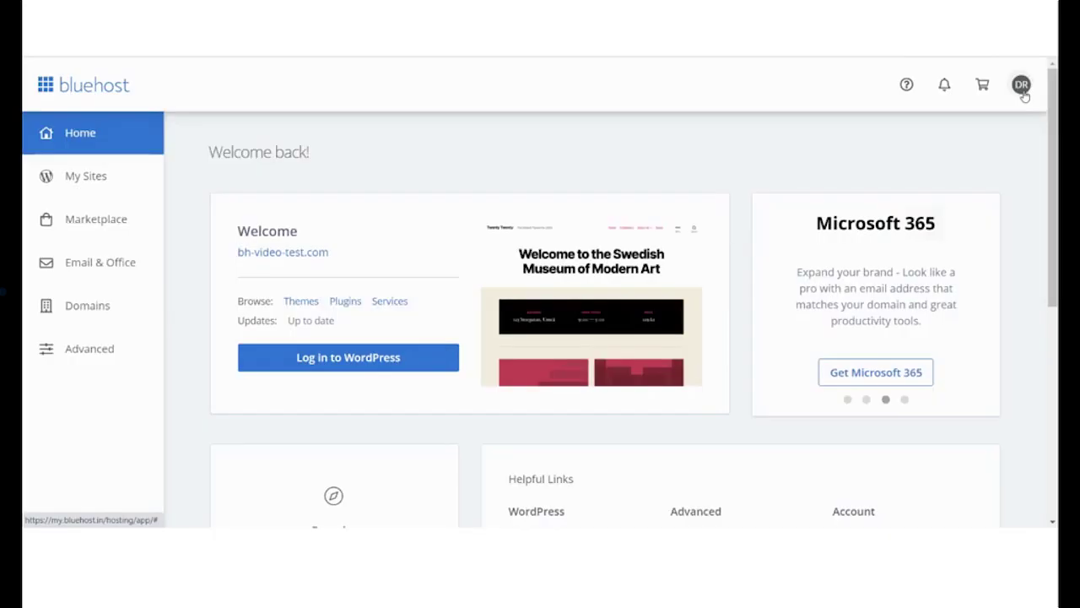
Open My Products from the DR menu and review Plus Hosting, bh-video-test.com, CloudFlare CDN and SiteLock
click(1022, 88)
click(963, 252)
scroll(519, 284, down, 2)
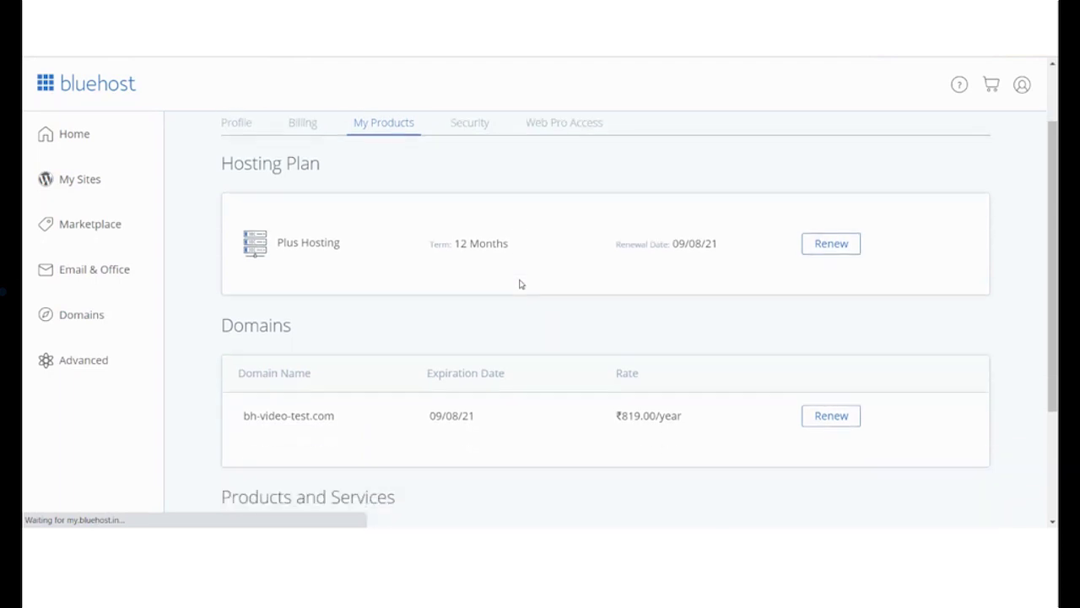
scroll(257, 161, up, 1)
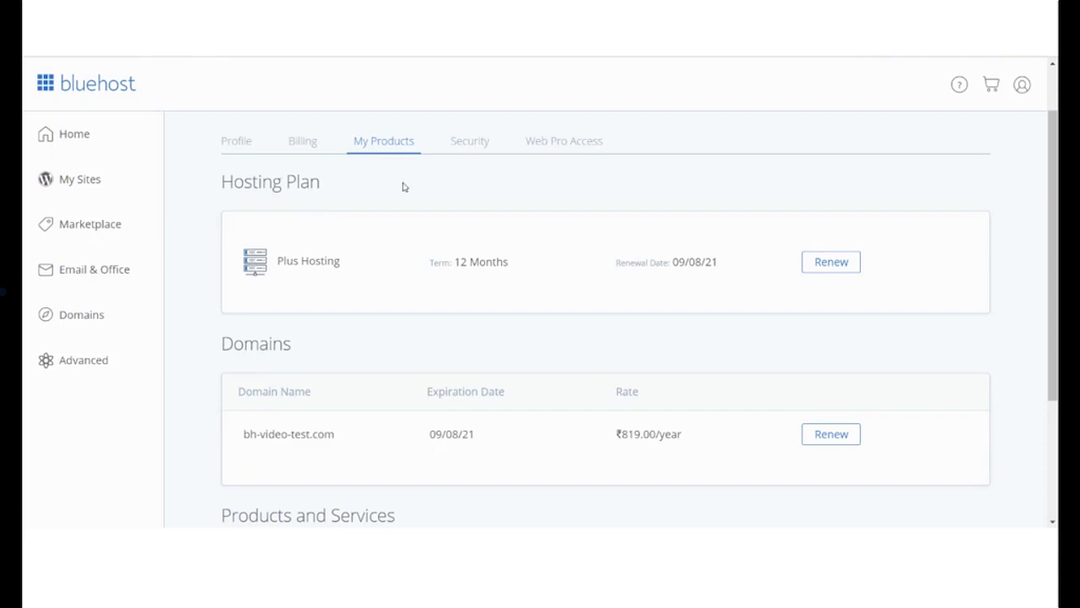
scroll(454, 197, down, 1)
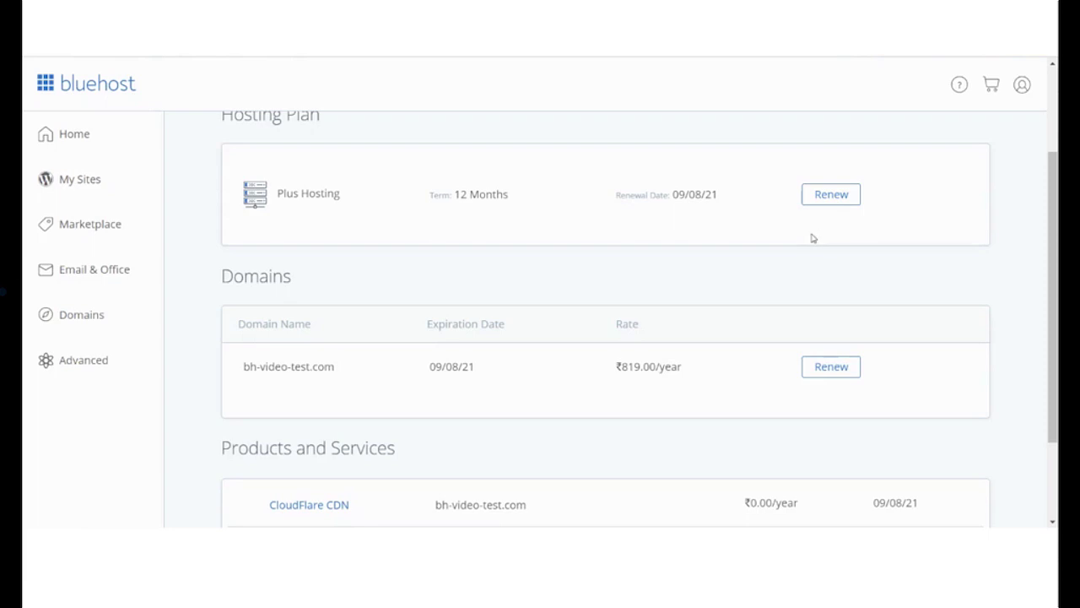
scroll(591, 253, down, 1)
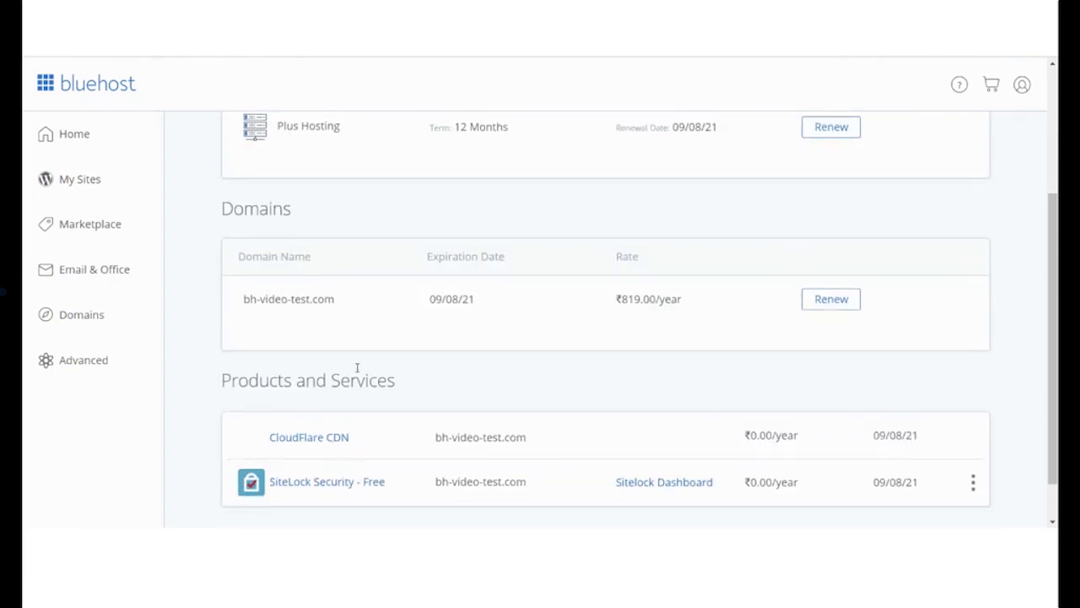
scroll(357, 368, down, 1)
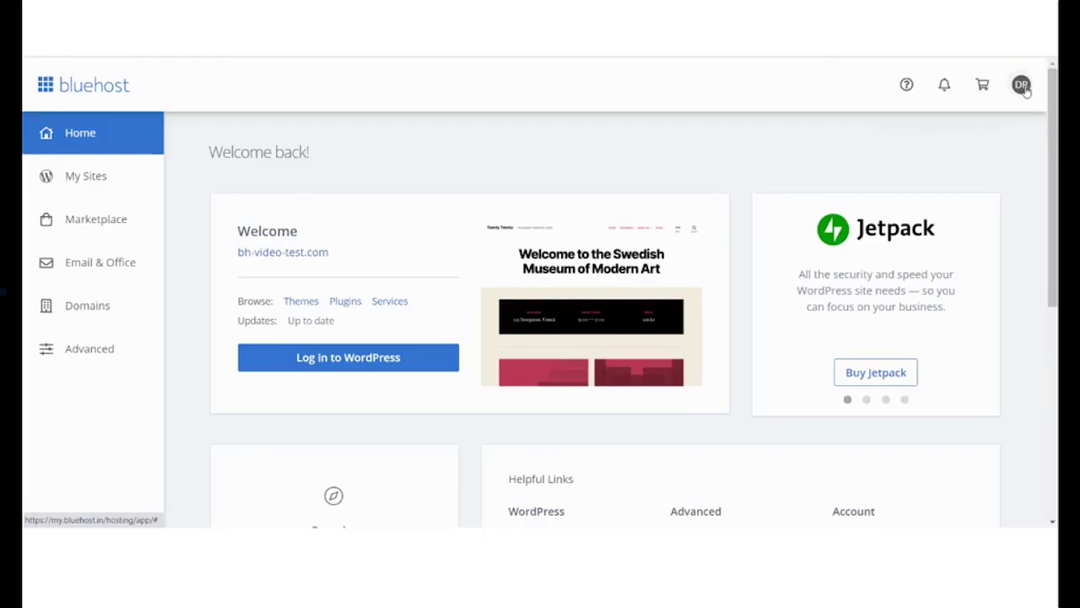
Open the account Security page and review Main Password, Personal data use and two-factor QR setup
click(1022, 85)
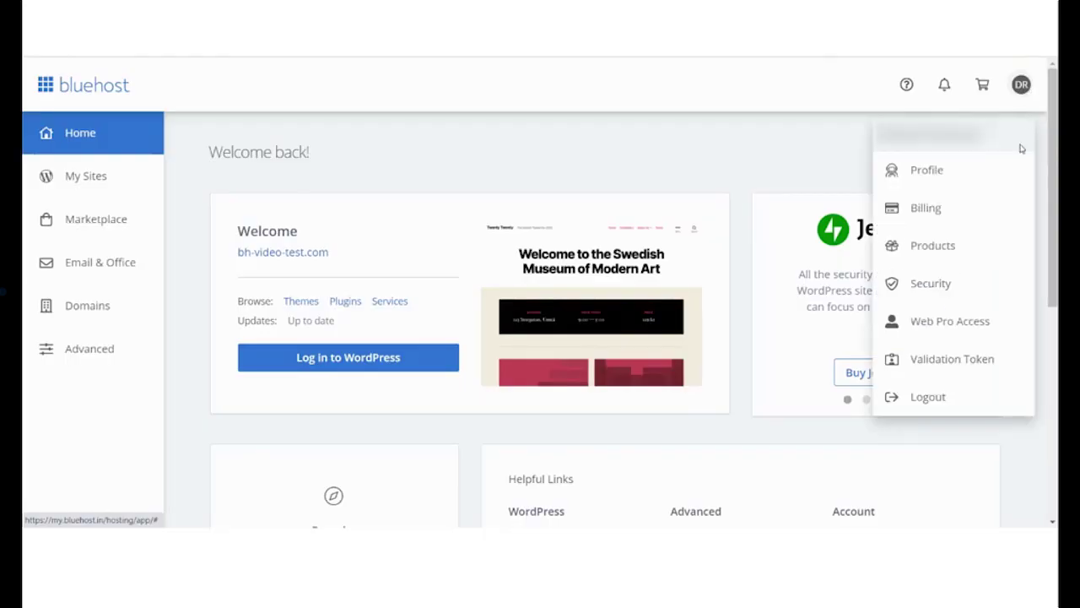
click(948, 285)
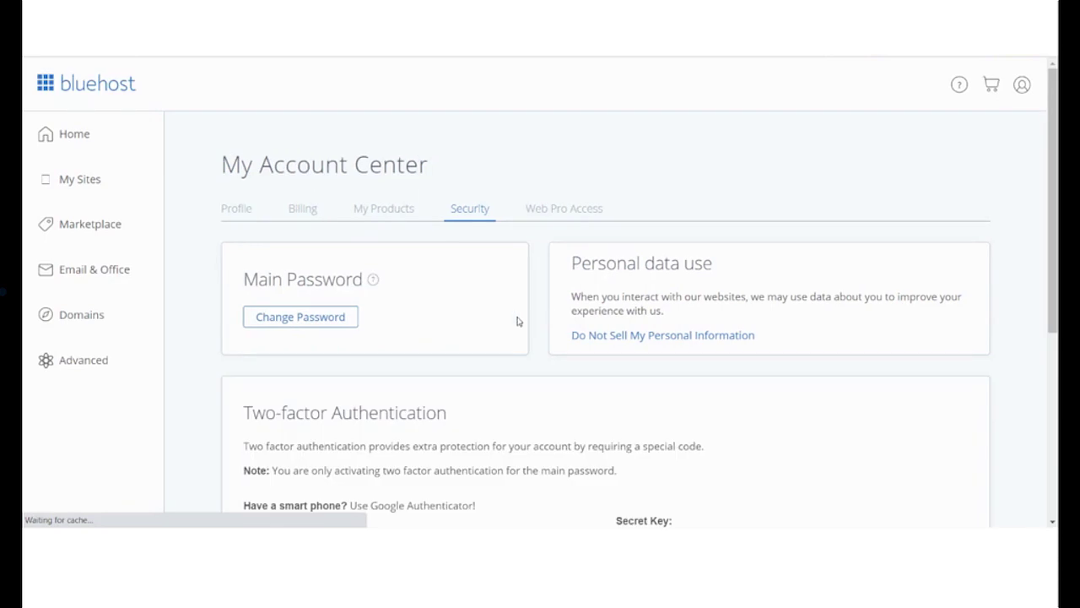
click(327, 312)
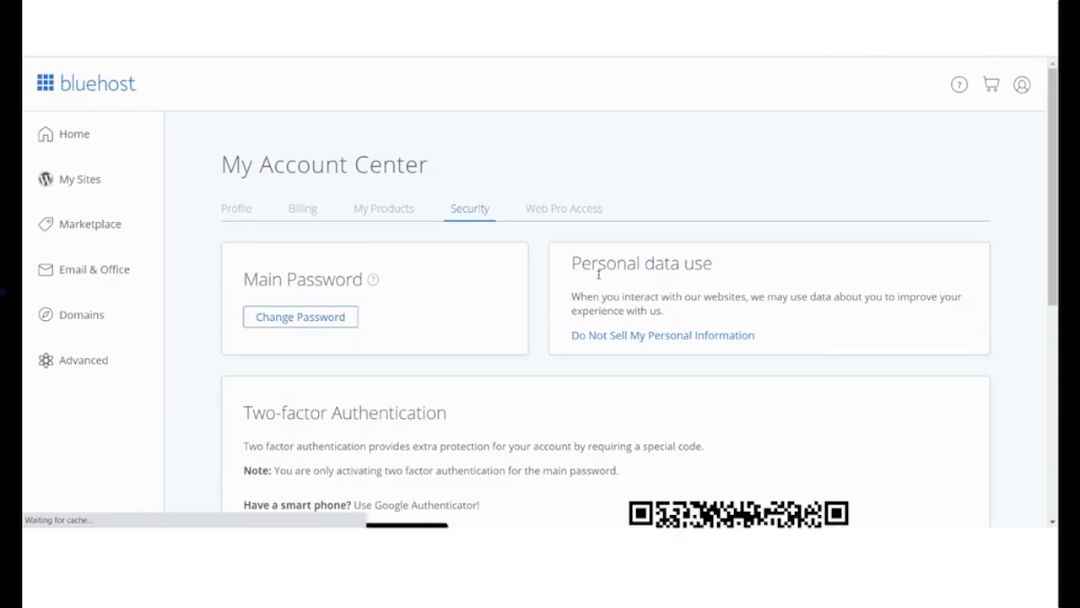
click(713, 269)
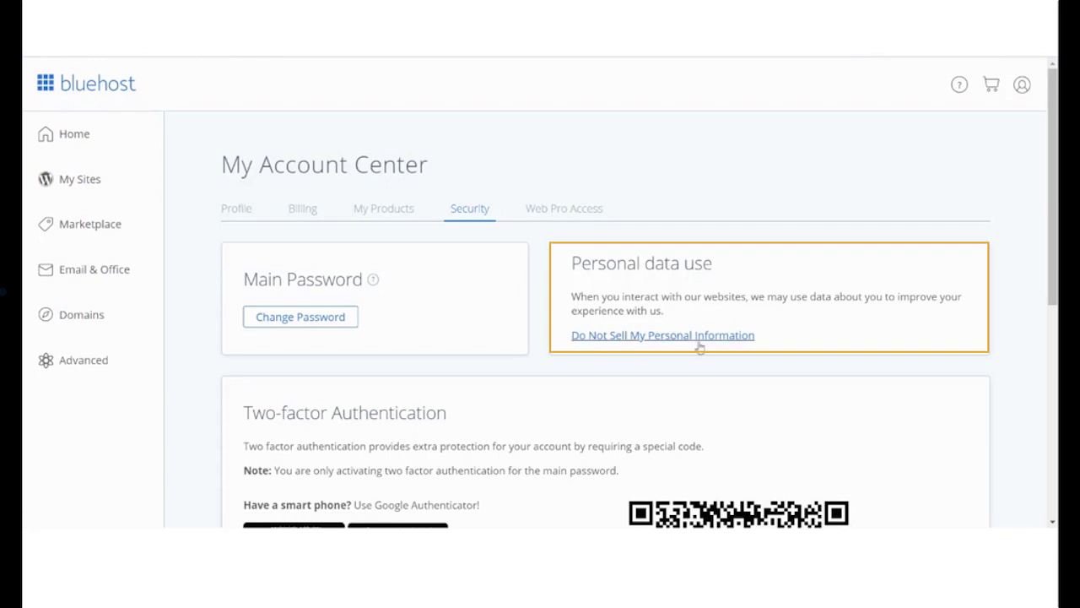
scroll(758, 345, down, 2)
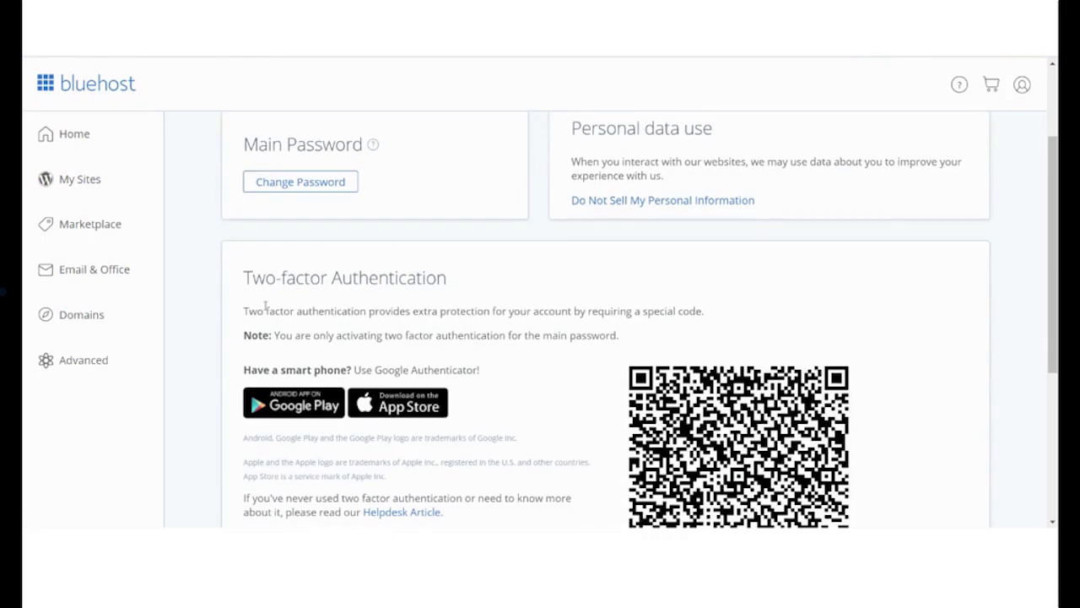
scroll(445, 305, down, 3)
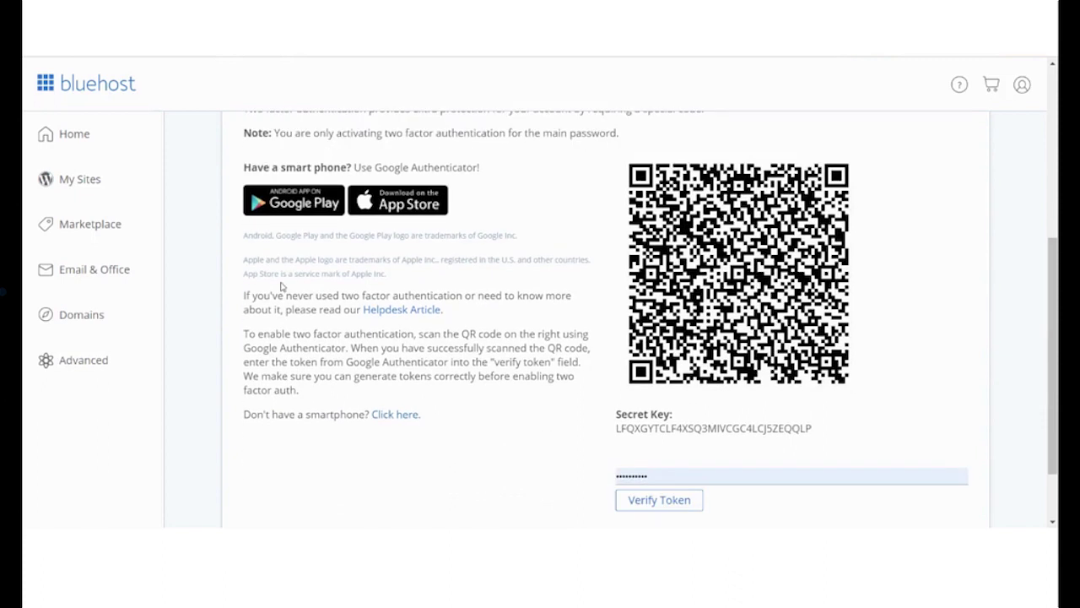
scroll(656, 384, down, 2)
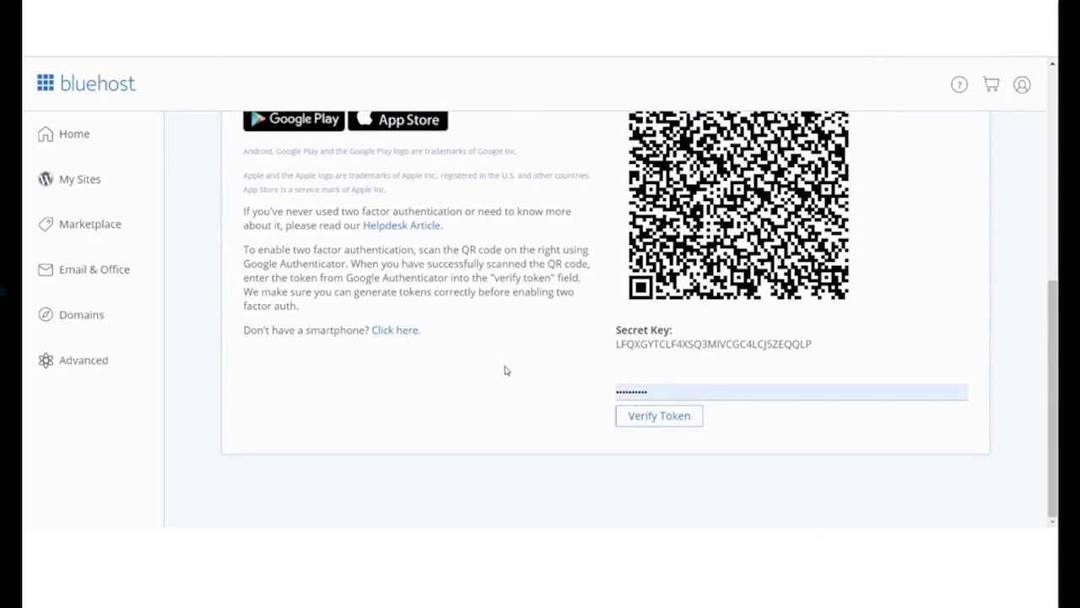
scroll(507, 371, up, 4)
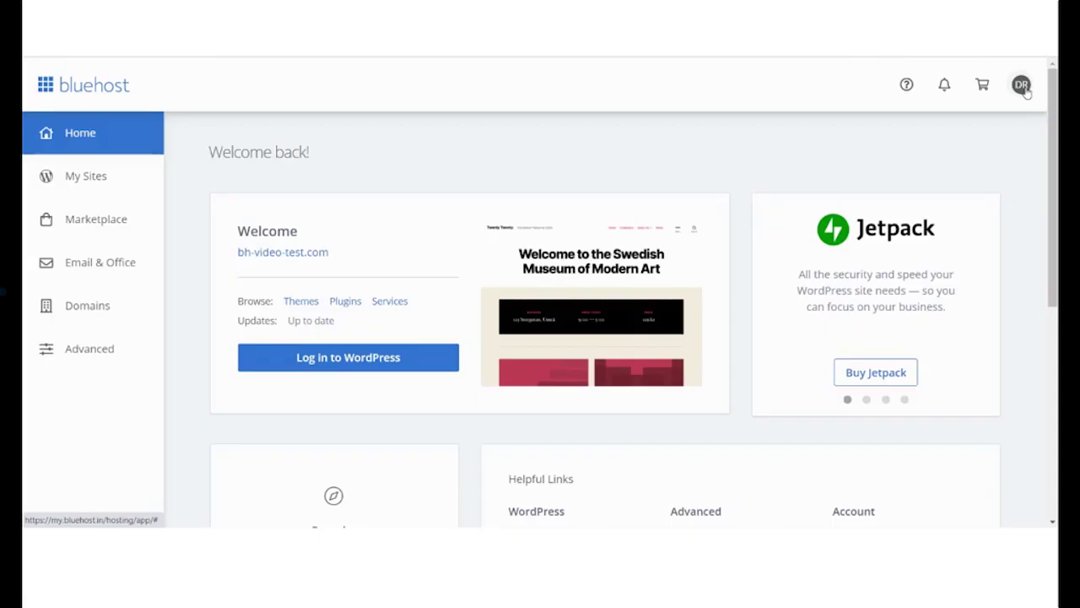
Open Web Pro Access from the DR account menu to see no Web Pros have access
click(1021, 86)
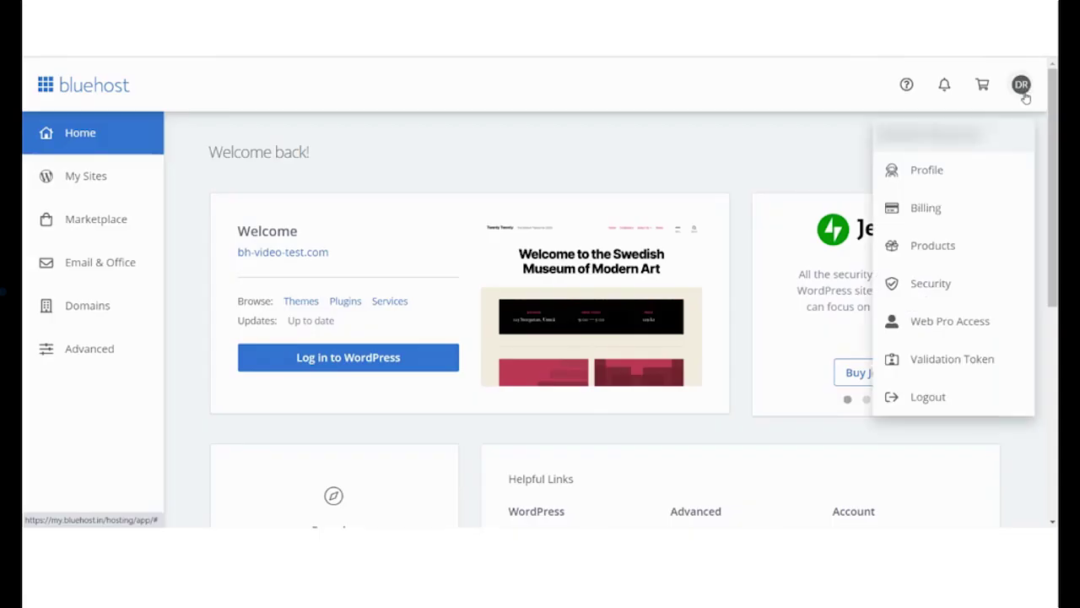
click(987, 330)
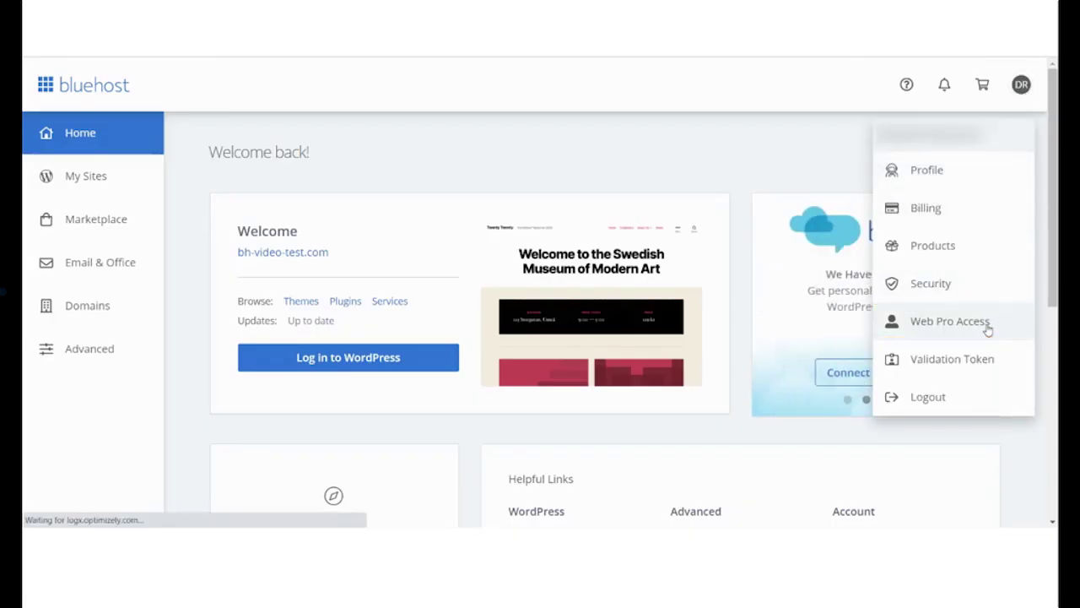
click(988, 330)
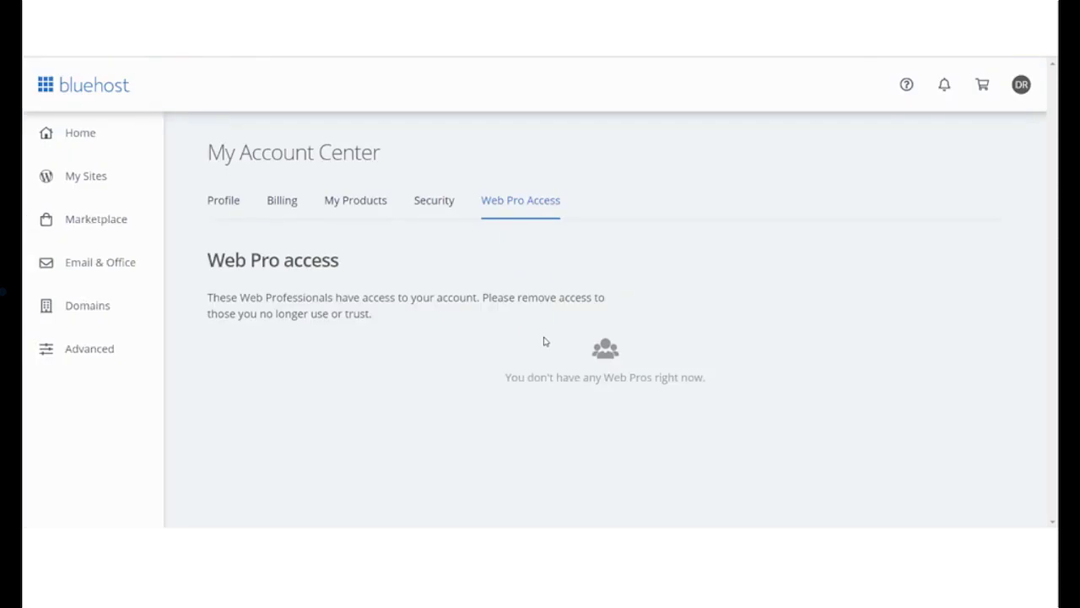